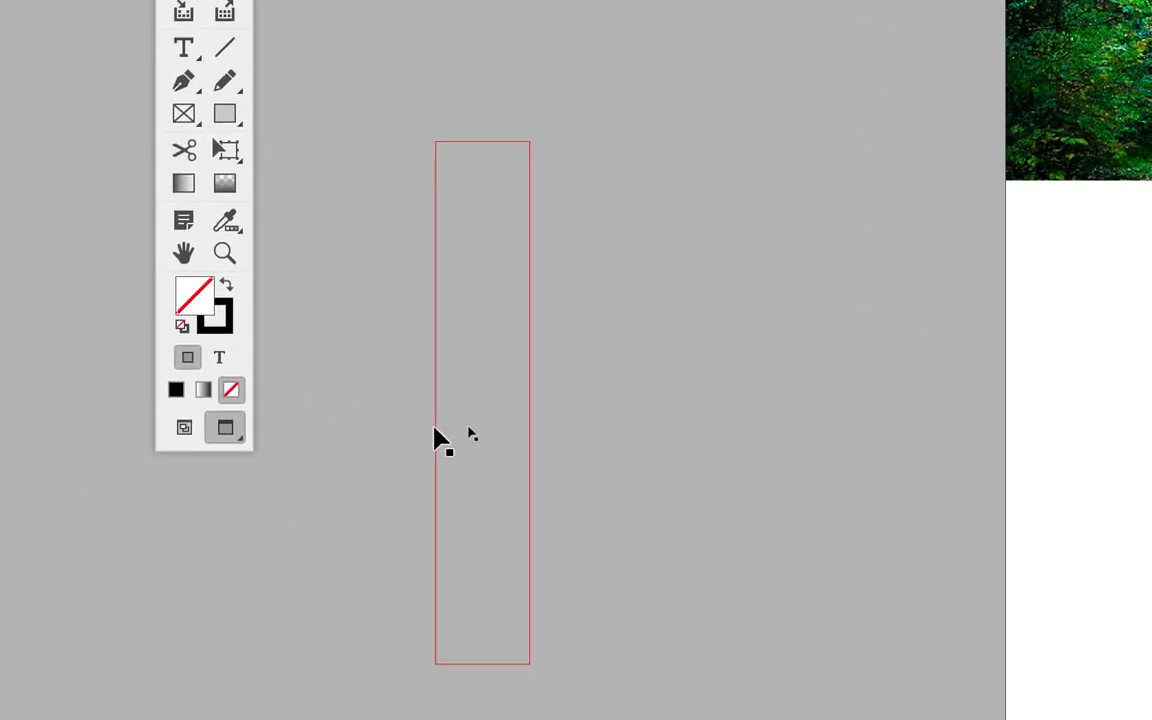
# Switch the document from preview to normal display mode.
pyautogui.click(416, 429)
pyautogui.click(329, 429)
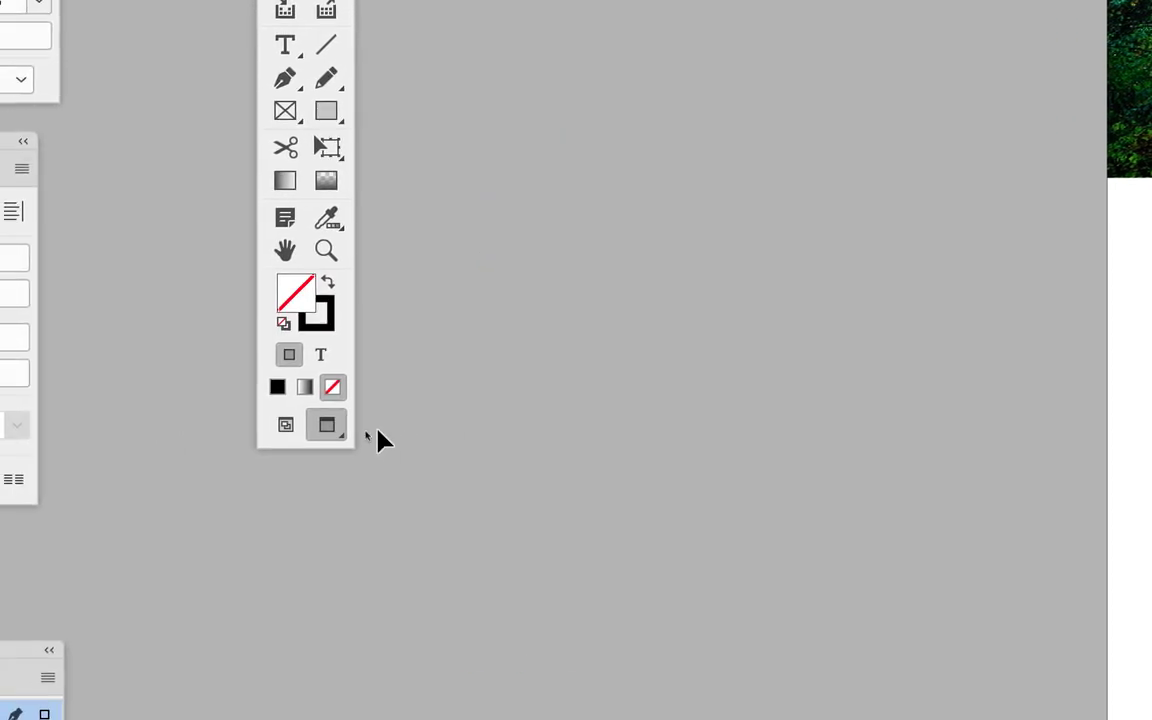
pyautogui.click(345, 432)
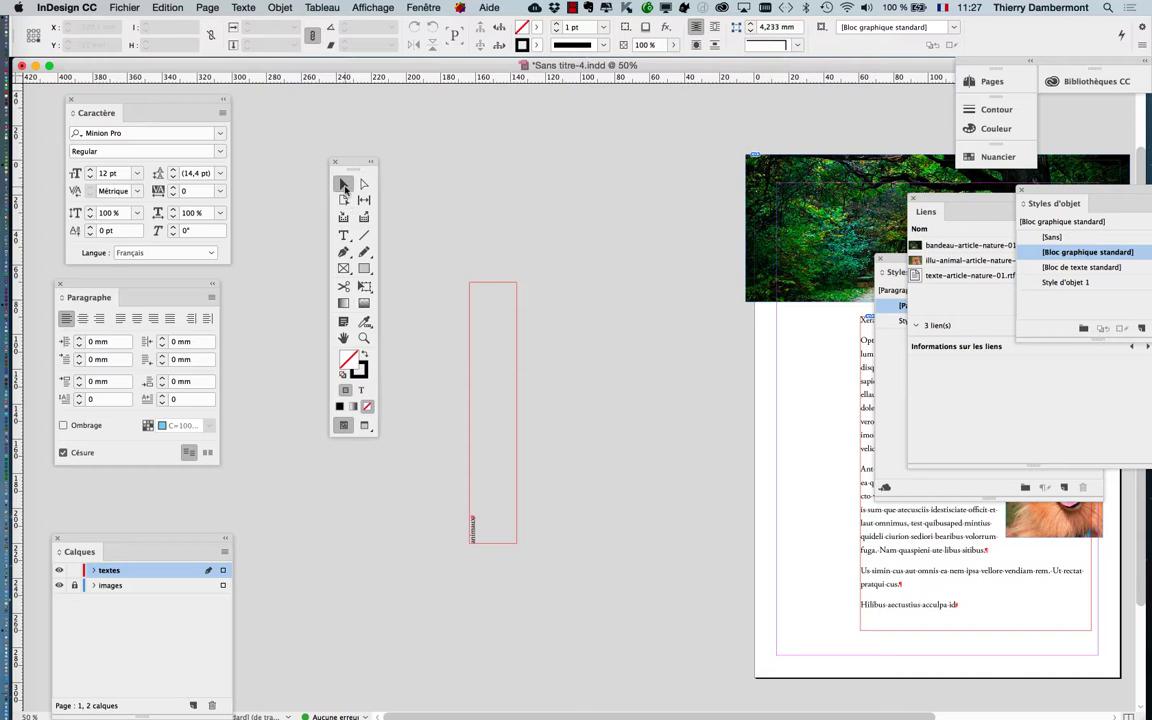
# Select the vertical "animaux" text frame with the Free Transform tool and undo its last rotation.
pyautogui.click(364, 287)
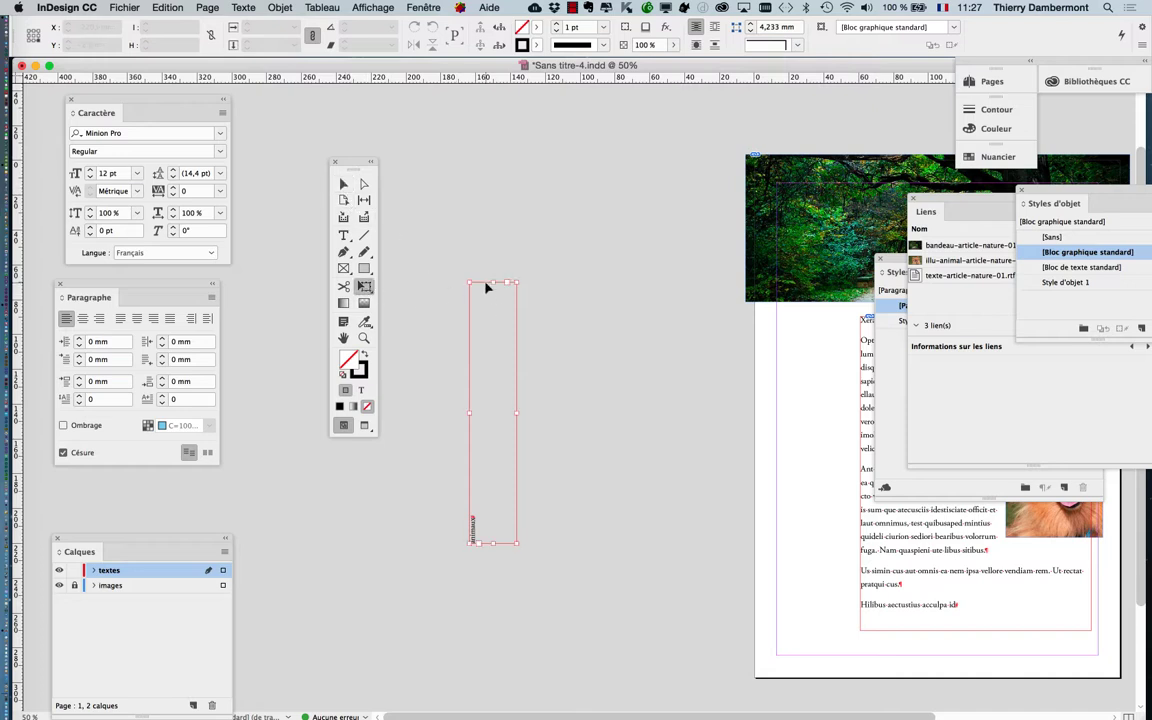
pyautogui.click(484, 287)
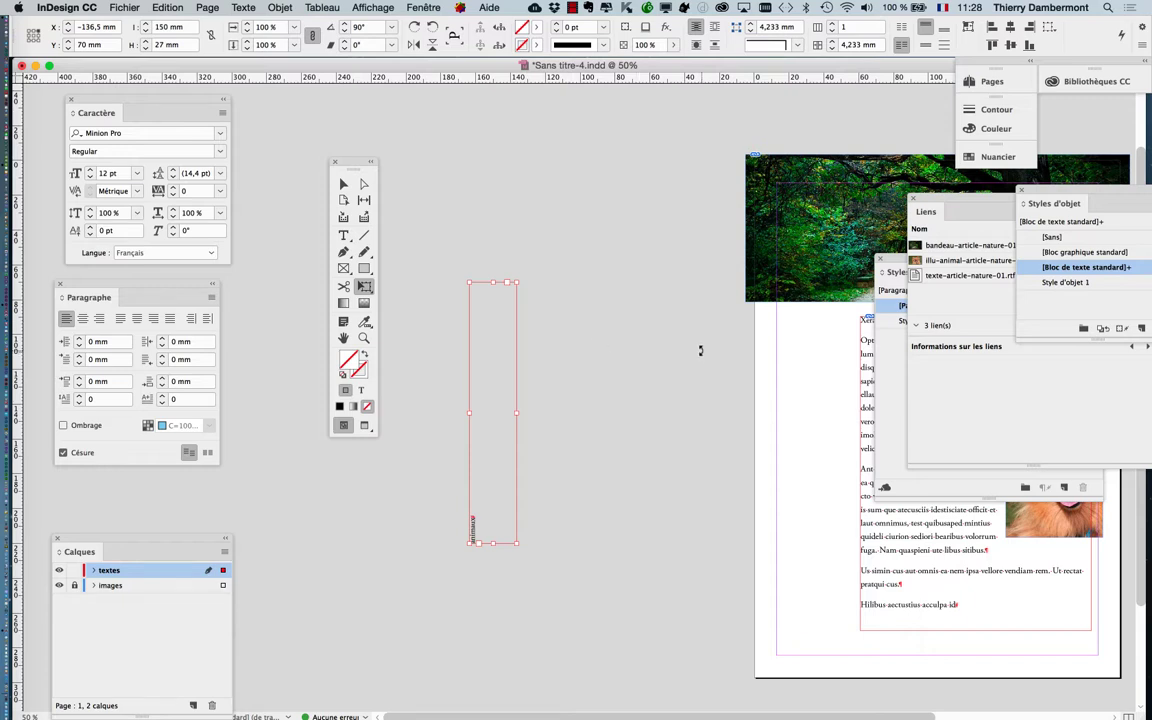
pyautogui.press('super+z')
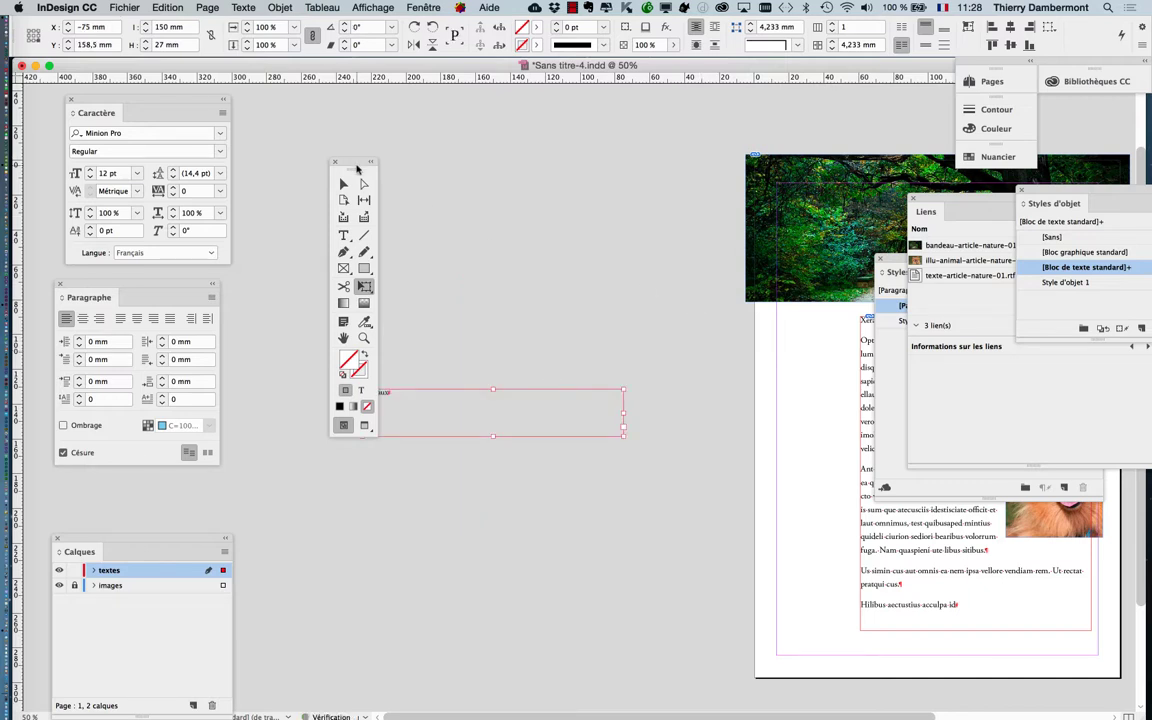
# Move the Tools panel clear of the horizontal text frame and activate the Direct Selection tool.
pyautogui.moveTo(362, 169); pyautogui.dragTo(304, 153)
pyautogui.click(304, 165)
pyautogui.click(357, 383)
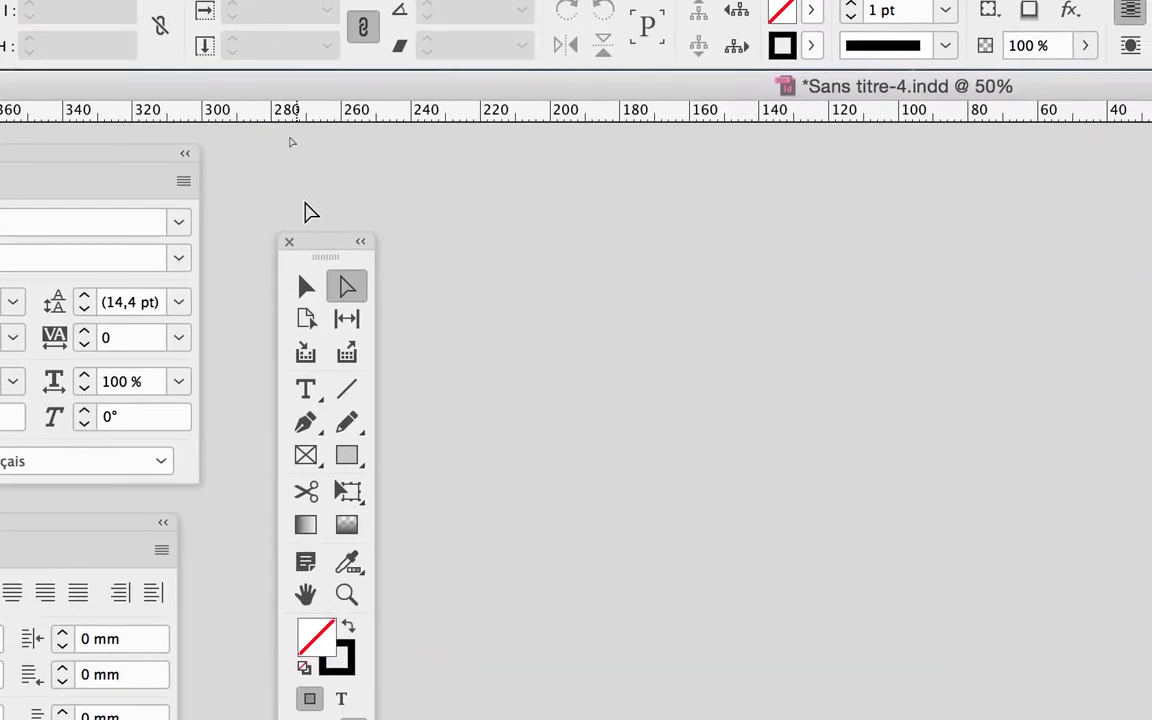
pyautogui.moveTo(317, 241); pyautogui.dragTo(244, 494)
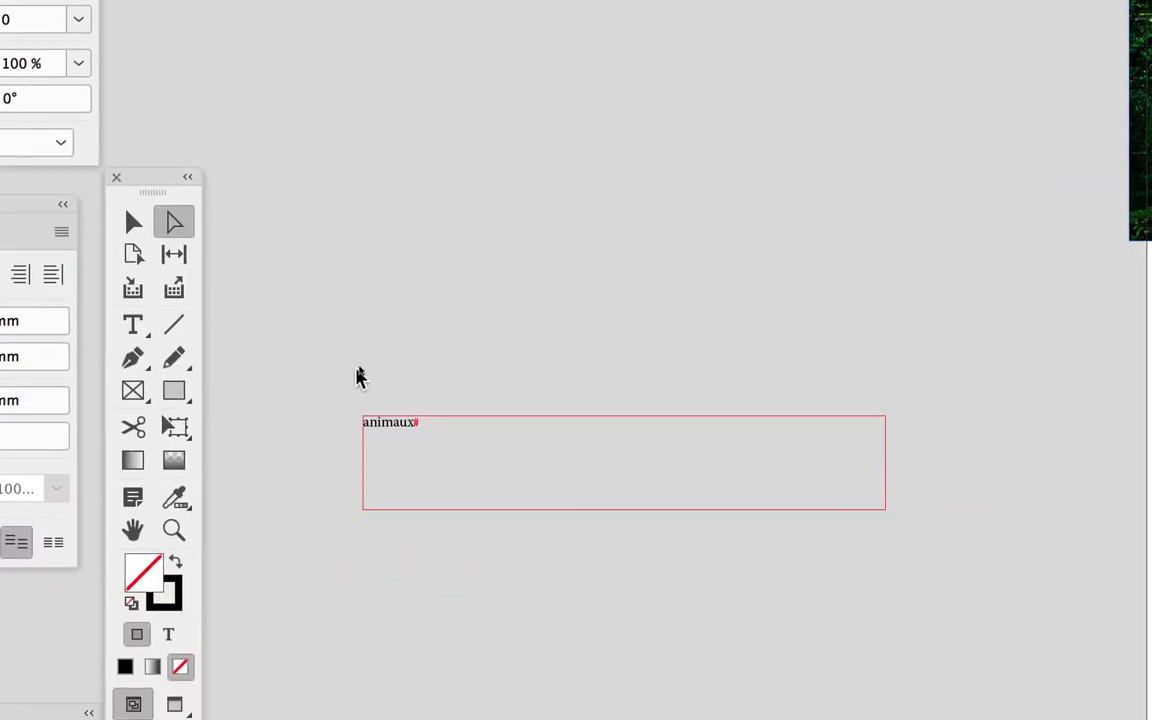
# Try to rotate only the selected right-hand corner points of the "animaux" frame with Free Transform, and undo it.
pyautogui.click(371, 399)
pyautogui.click(341, 367)
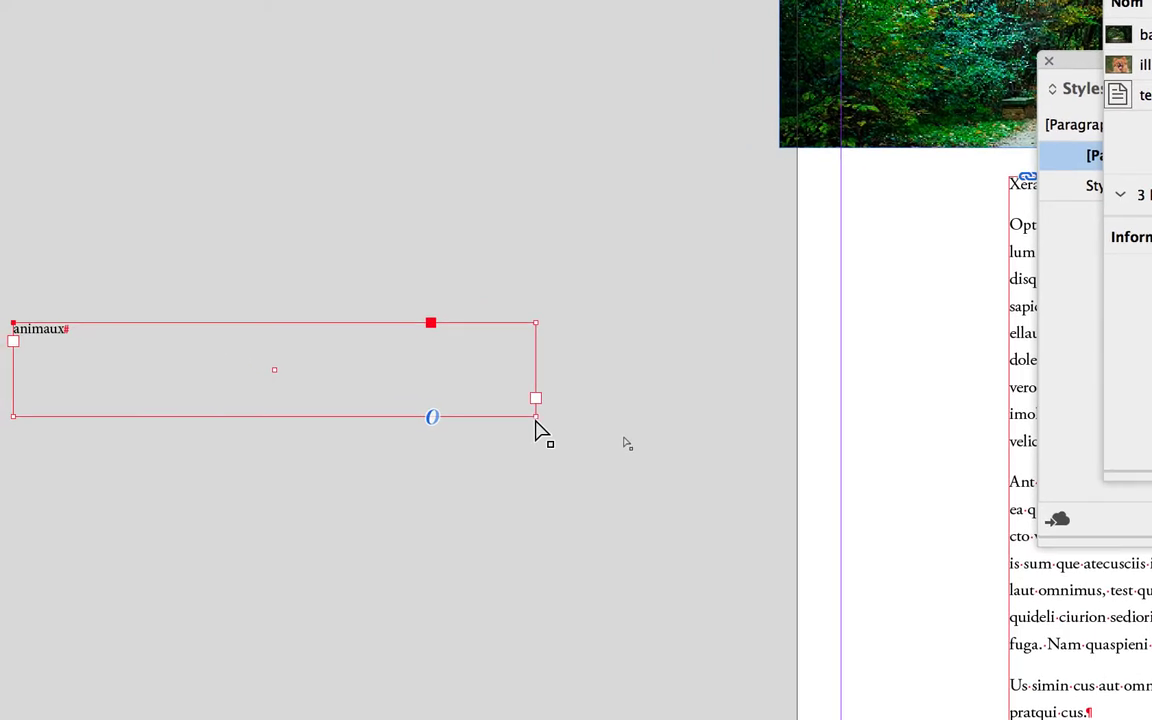
pyautogui.moveTo(515, 304); pyautogui.dragTo(548, 432)
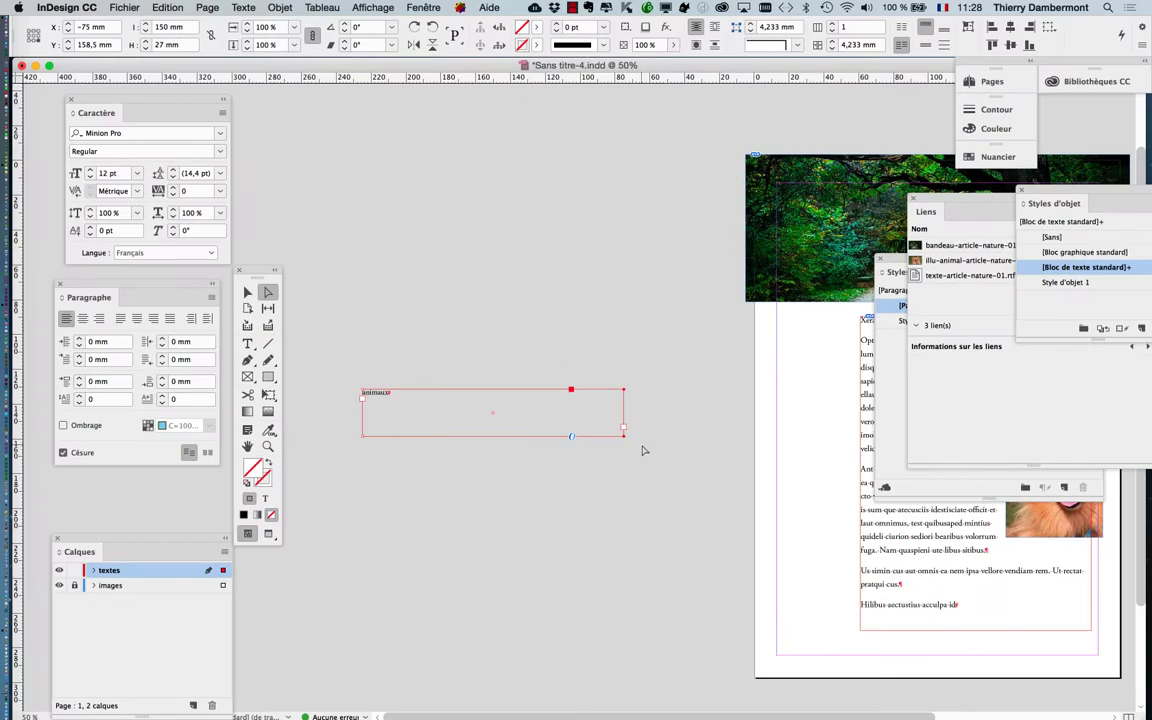
pyautogui.press('e')
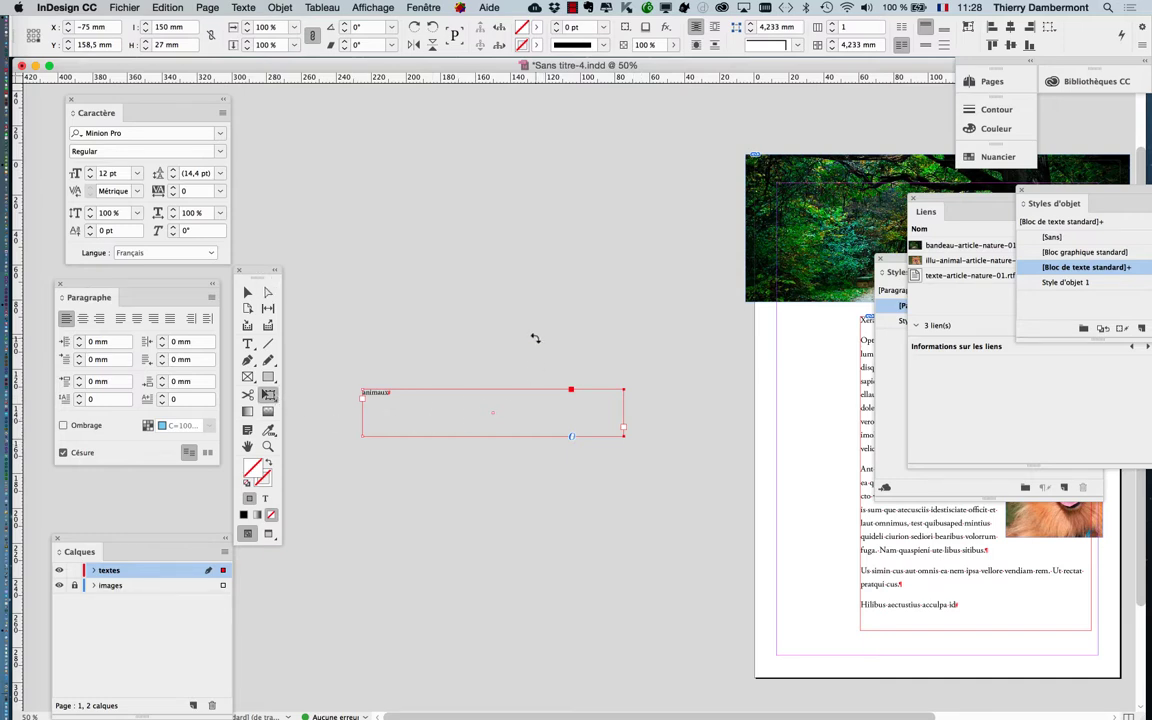
pyautogui.moveTo(535, 338); pyautogui.dragTo(365, 345)
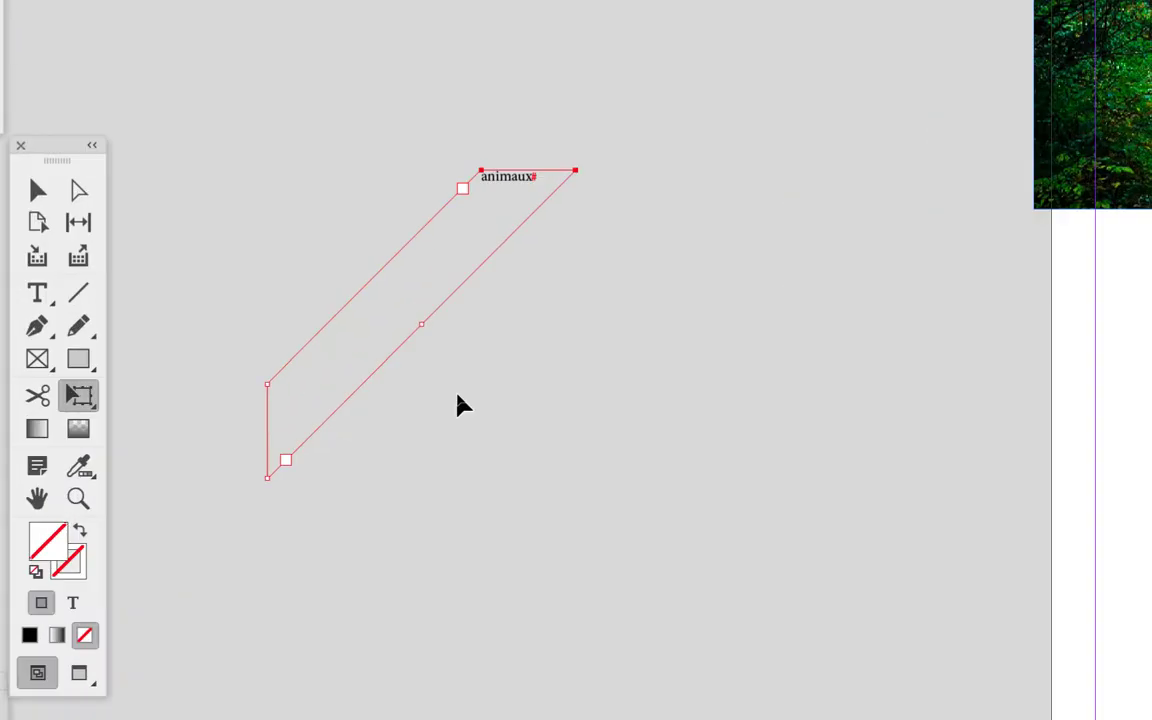
pyautogui.hotkey('ctrl', 'z')
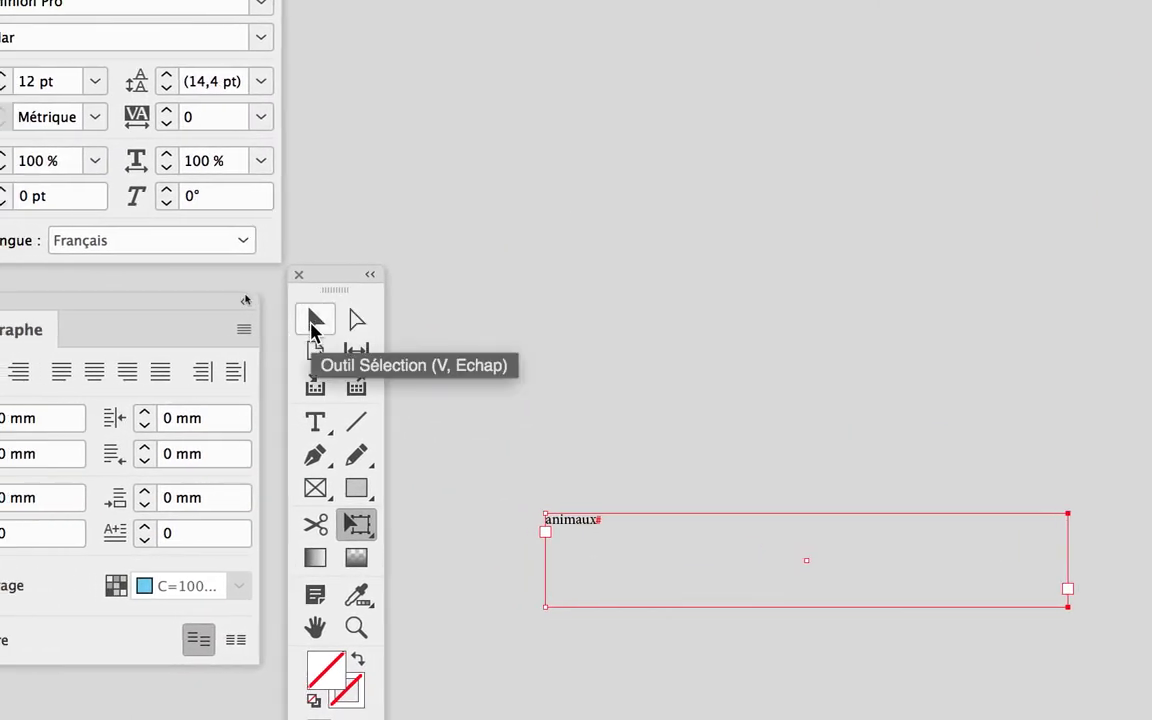
# Select the whole "animaux" frame with the Selection tool and rotate it 90° with Free Transform.
pyautogui.click(279, 319)
pyautogui.click(436, 366)
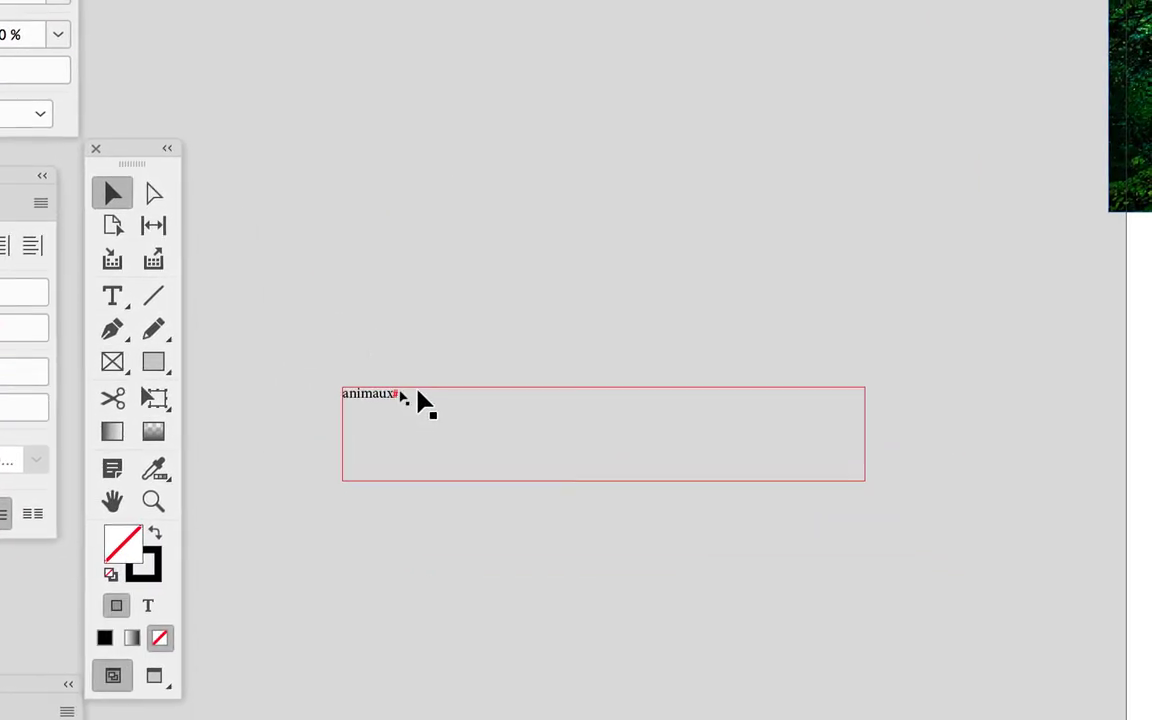
pyautogui.click(420, 400)
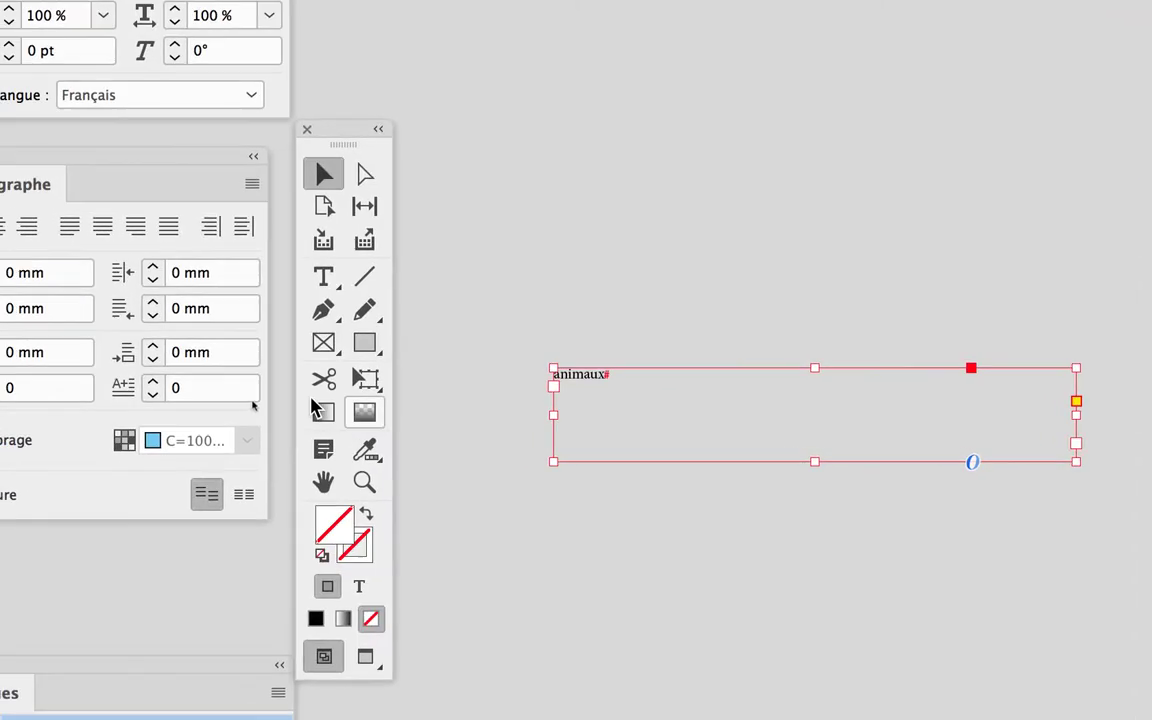
pyautogui.click(326, 392)
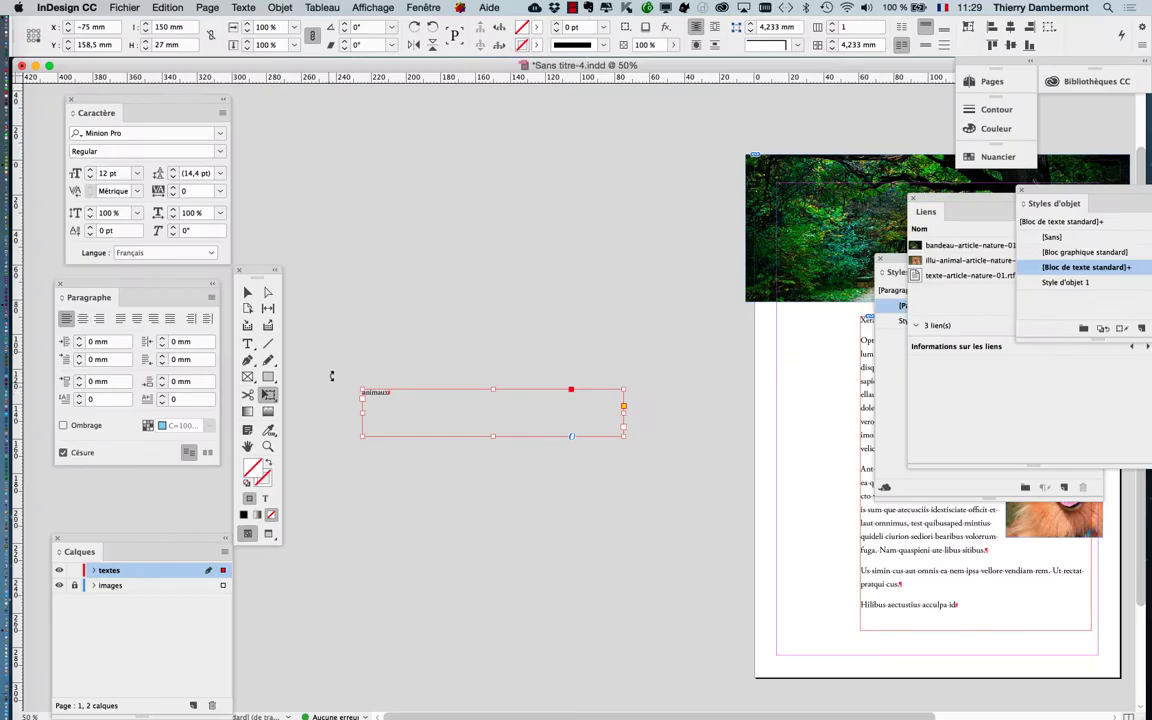
pyautogui.moveTo(332, 376); pyautogui.dragTo(398, 587)
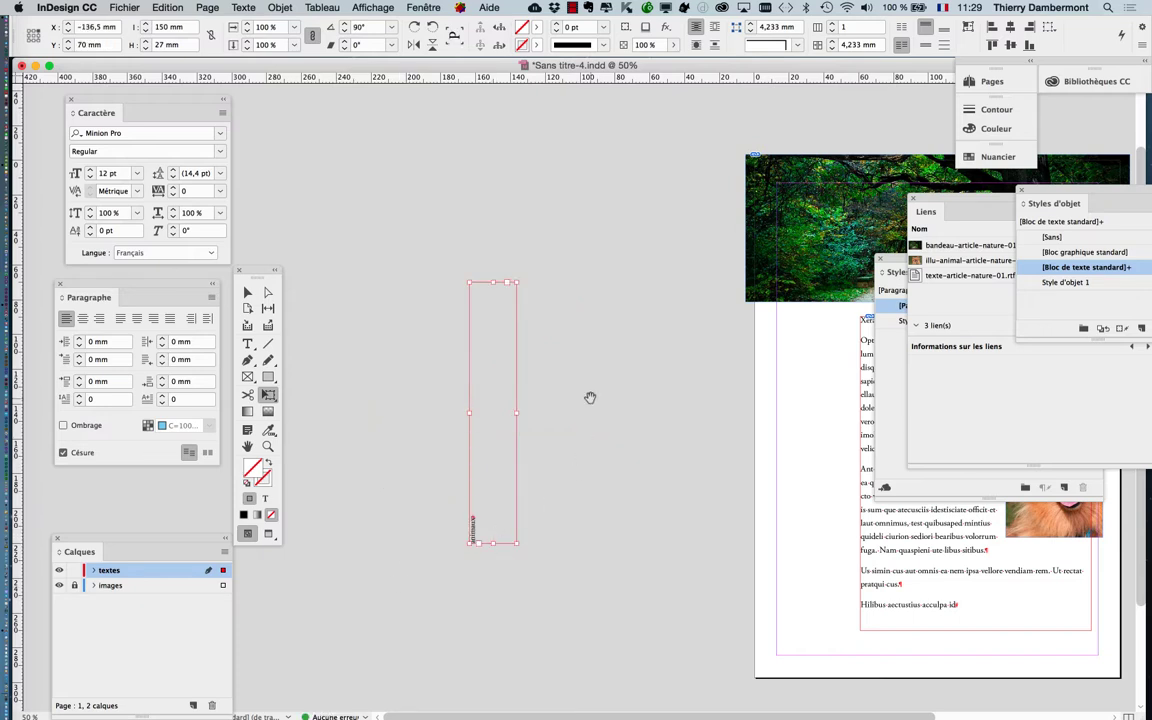
# Move the rotated frame onto the page beside the body text, at about X 45 mm, Y 105 mm.
pyautogui.moveTo(567, 389); pyautogui.dragTo(378, 295)
pyautogui.moveTo(373, 478); pyautogui.dragTo(666, 532)
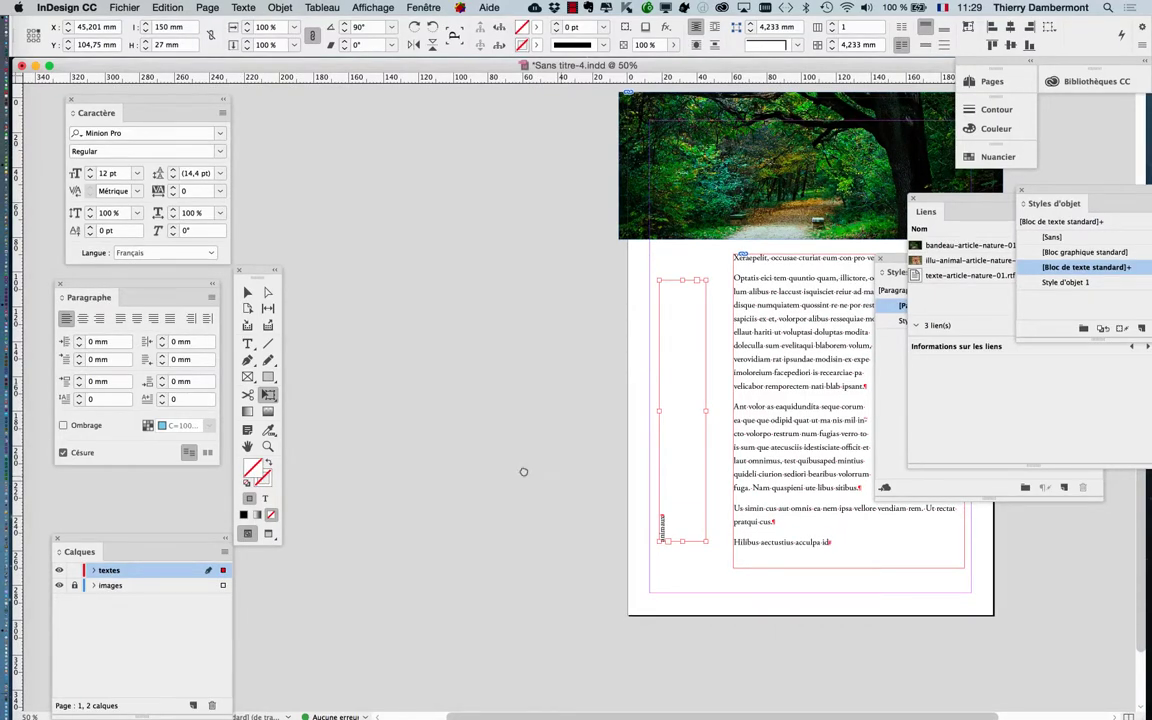
pyautogui.moveTo(523, 472); pyautogui.dragTo(323, 465)
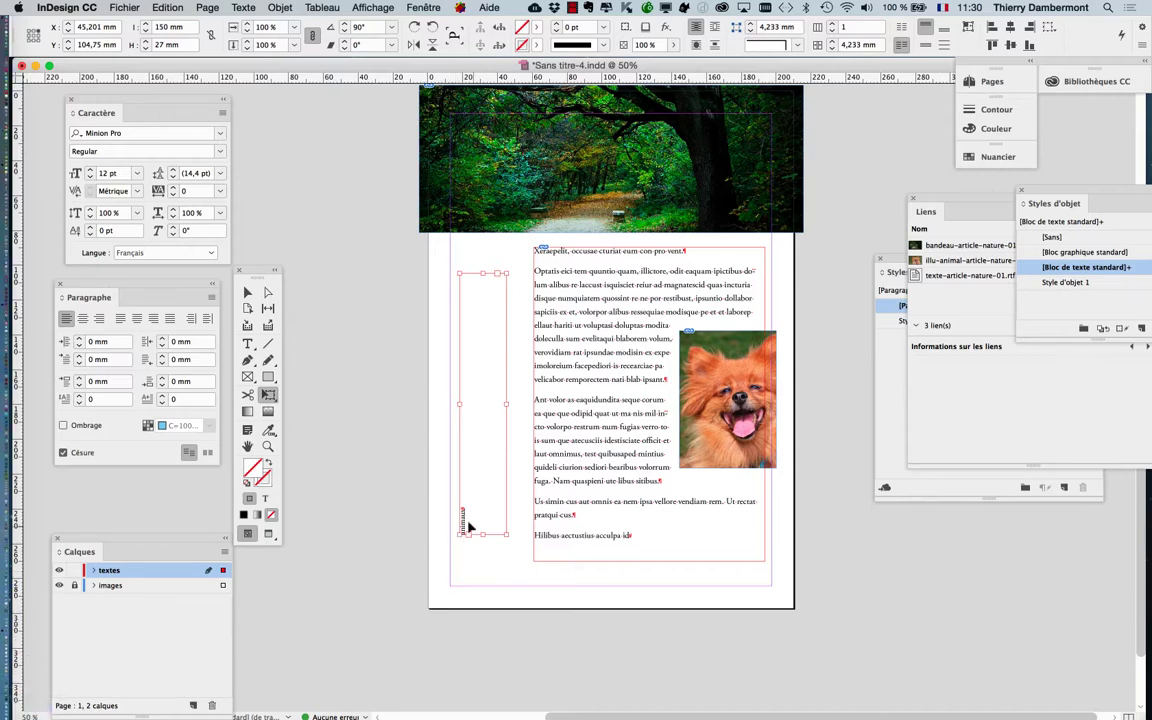
# Set the "animaux" text size to 17 pt using the Character settings brought next to the frame.
pyautogui.click(243, 8)
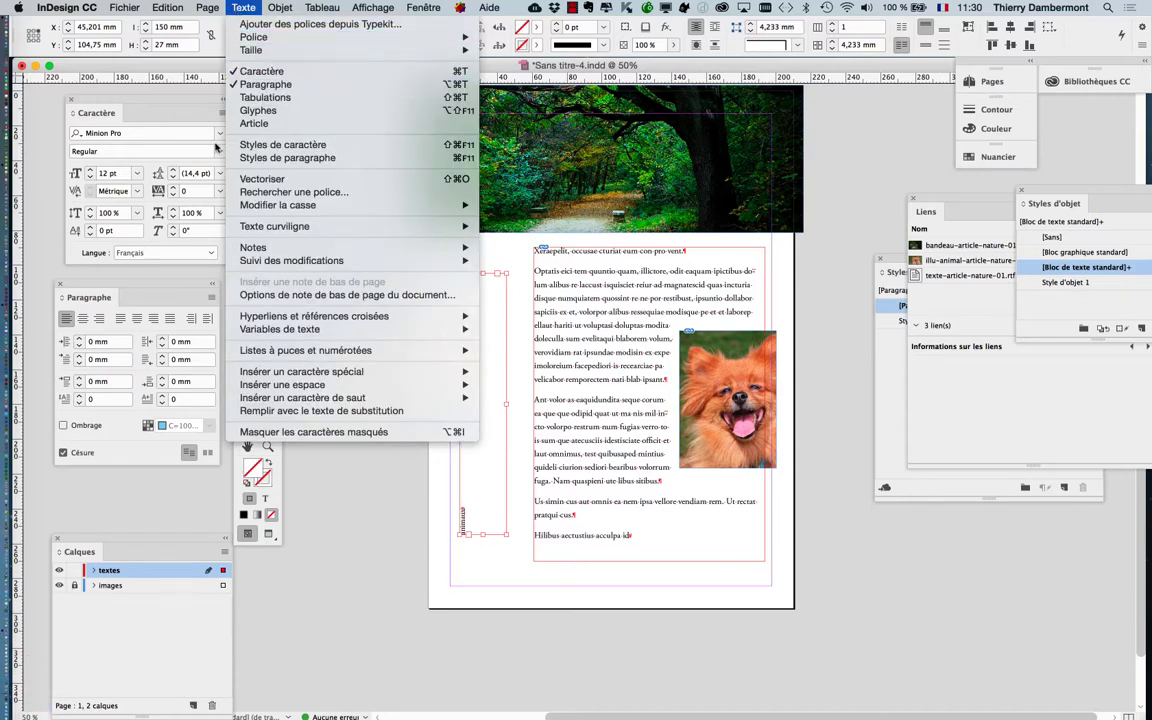
pyautogui.click(115, 100)
pyautogui.moveTo(115, 101); pyautogui.dragTo(621, 399)
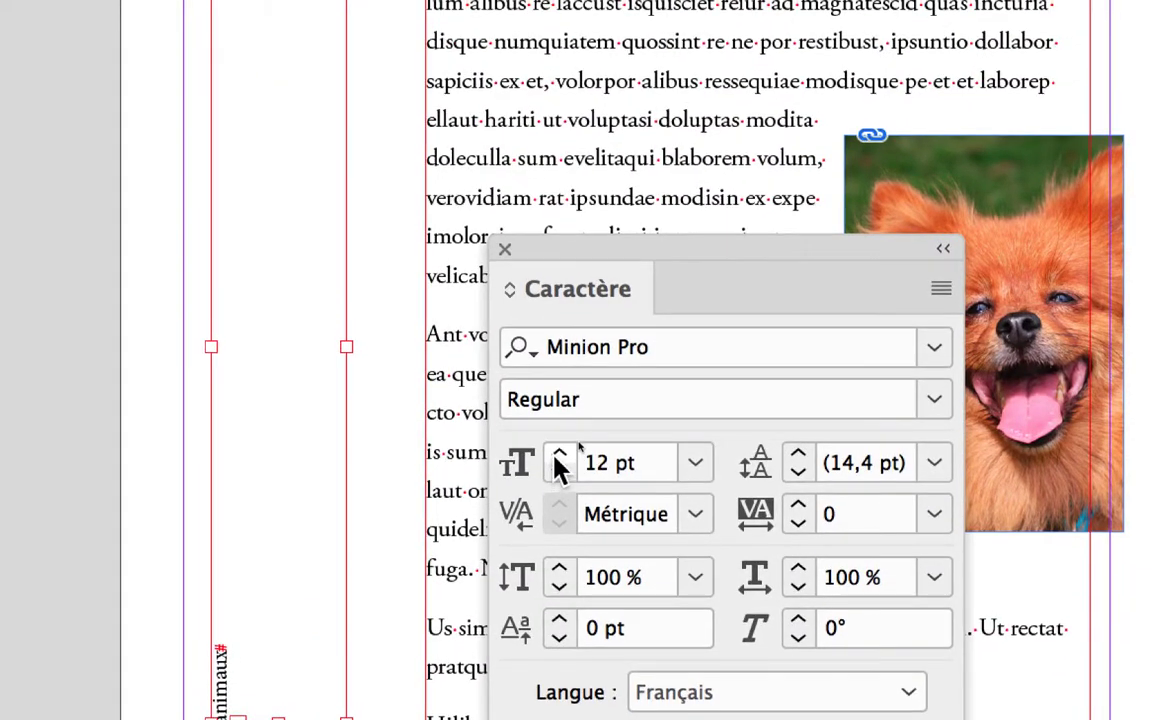
pyautogui.click(662, 376)
pyautogui.click(558, 456)
pyautogui.click(558, 456)
pyautogui.click(558, 456)
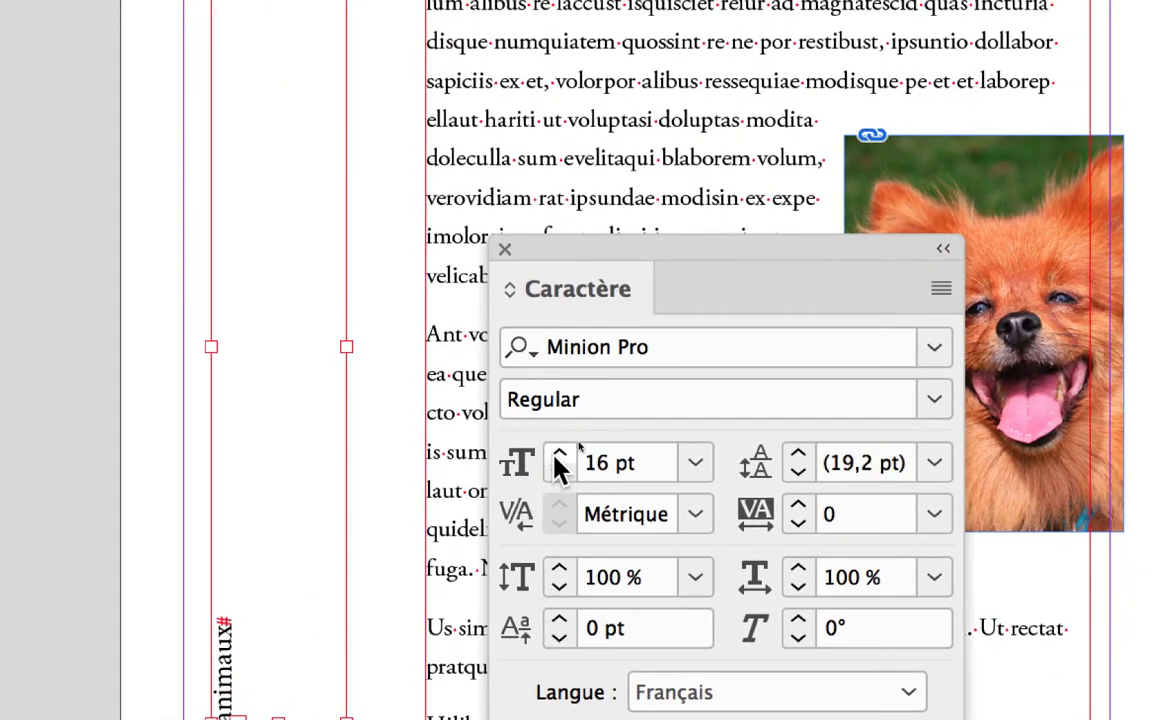
pyautogui.click(558, 456)
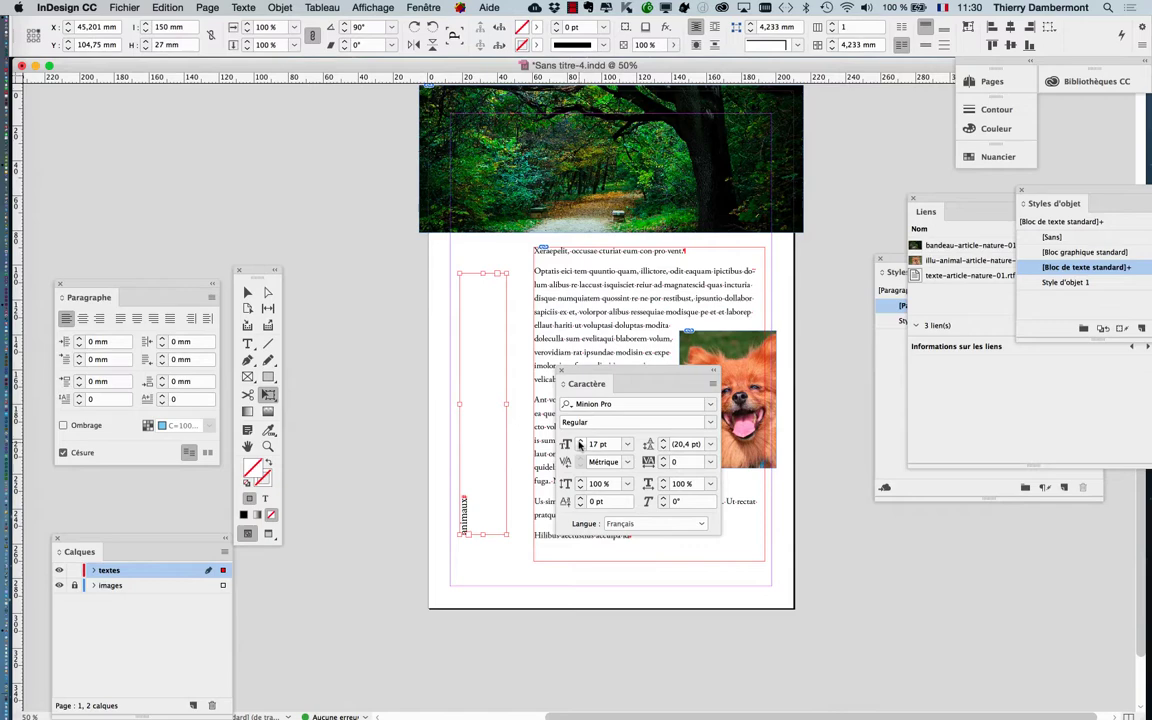
pyautogui.click(561, 370)
# Fit the "animaux" frame to its content with the Selection tool.
pyautogui.moveTo(257, 276); pyautogui.dragTo(320, 201)
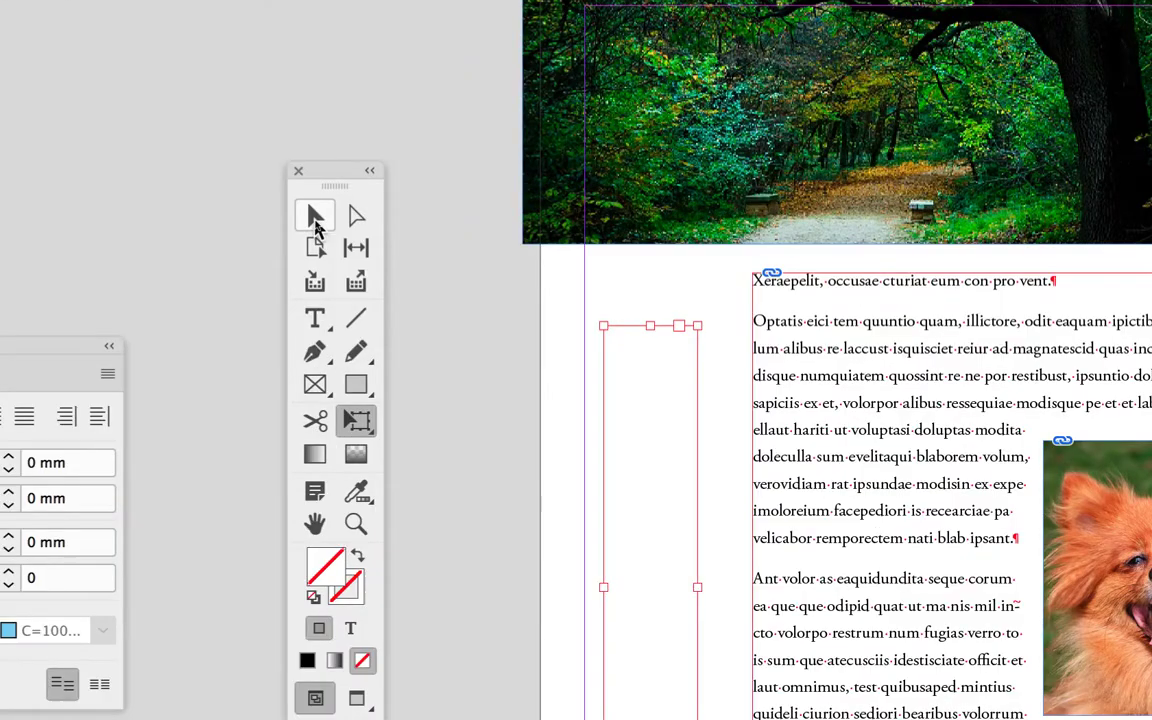
pyautogui.click(315, 220)
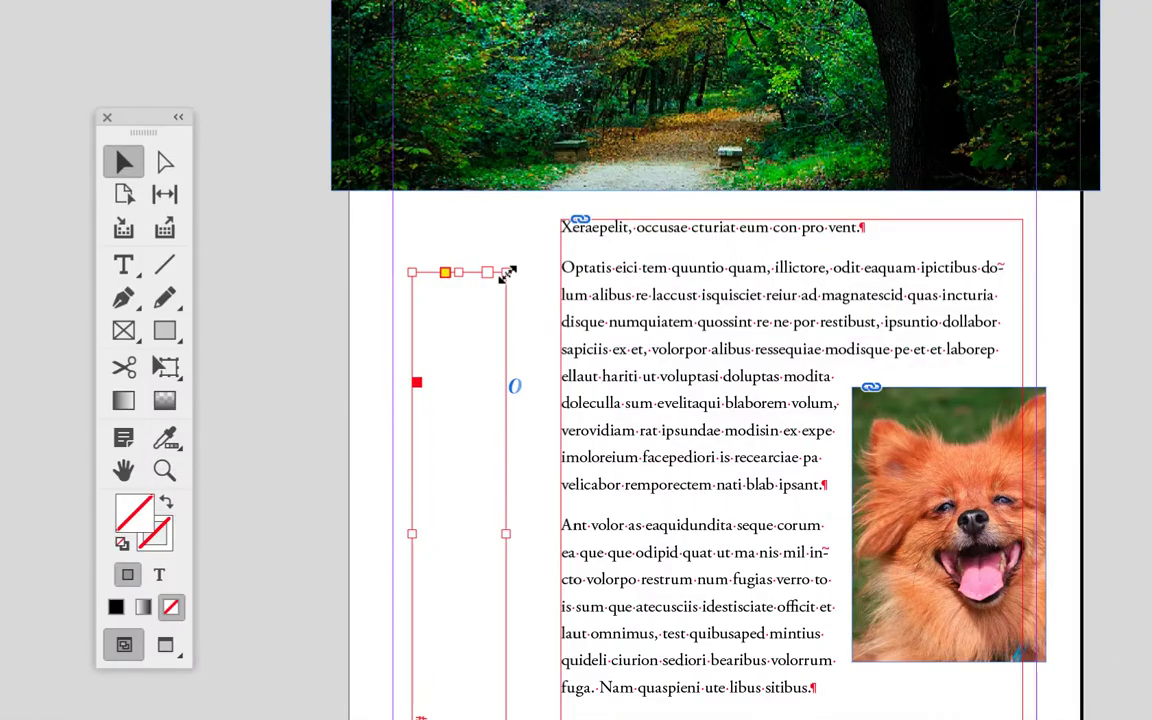
pyautogui.doubleClick(508, 274)
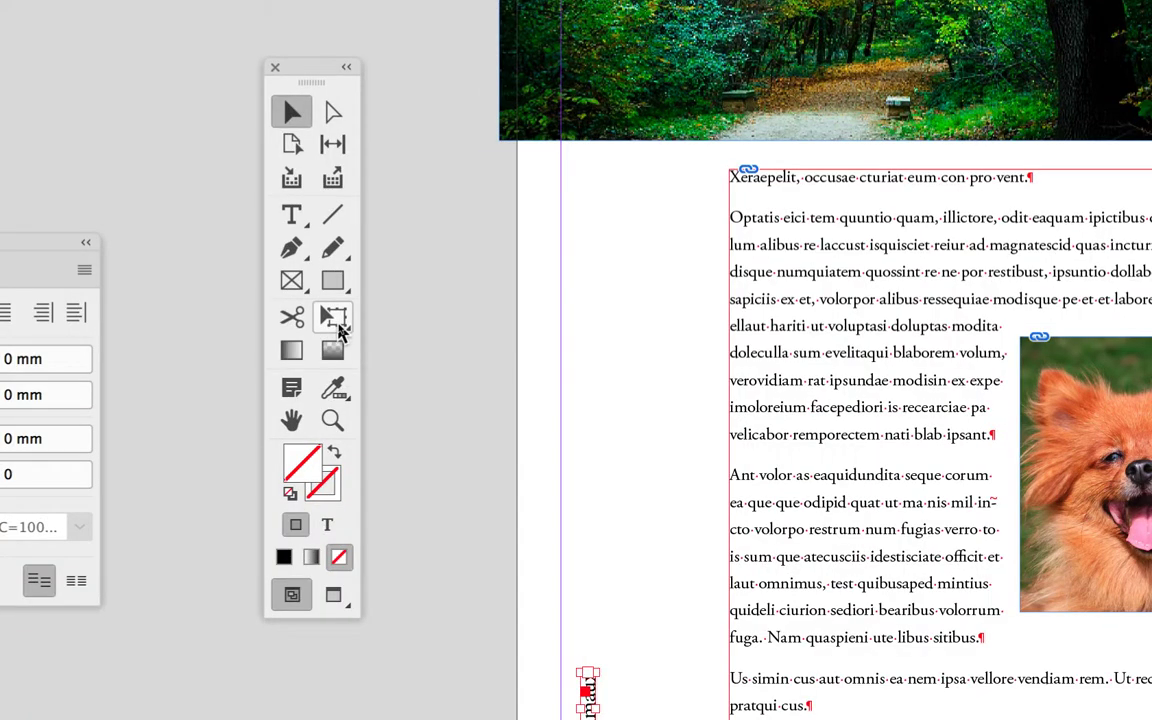
# Try to scale the fitted frame and its text together with Free Transform to about 66 × 28 mm.
pyautogui.click(337, 324)
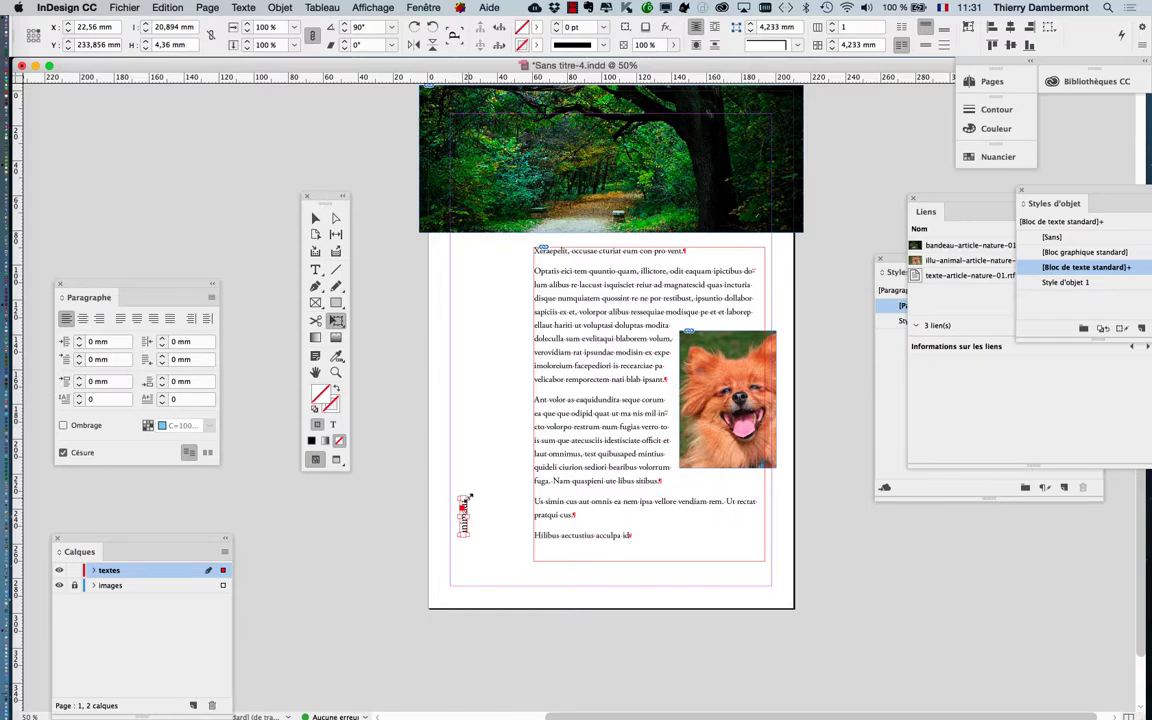
pyautogui.scroll(2, 469, 497)
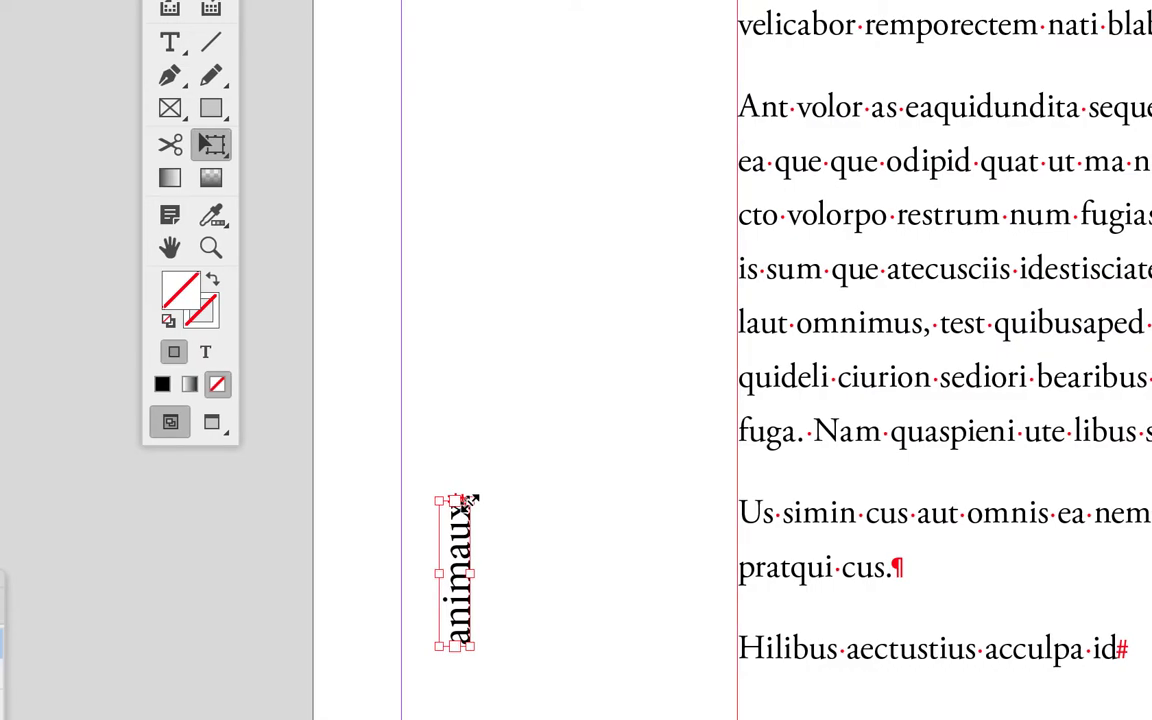
pyautogui.moveTo(470, 502); pyautogui.dragTo(541, 347)
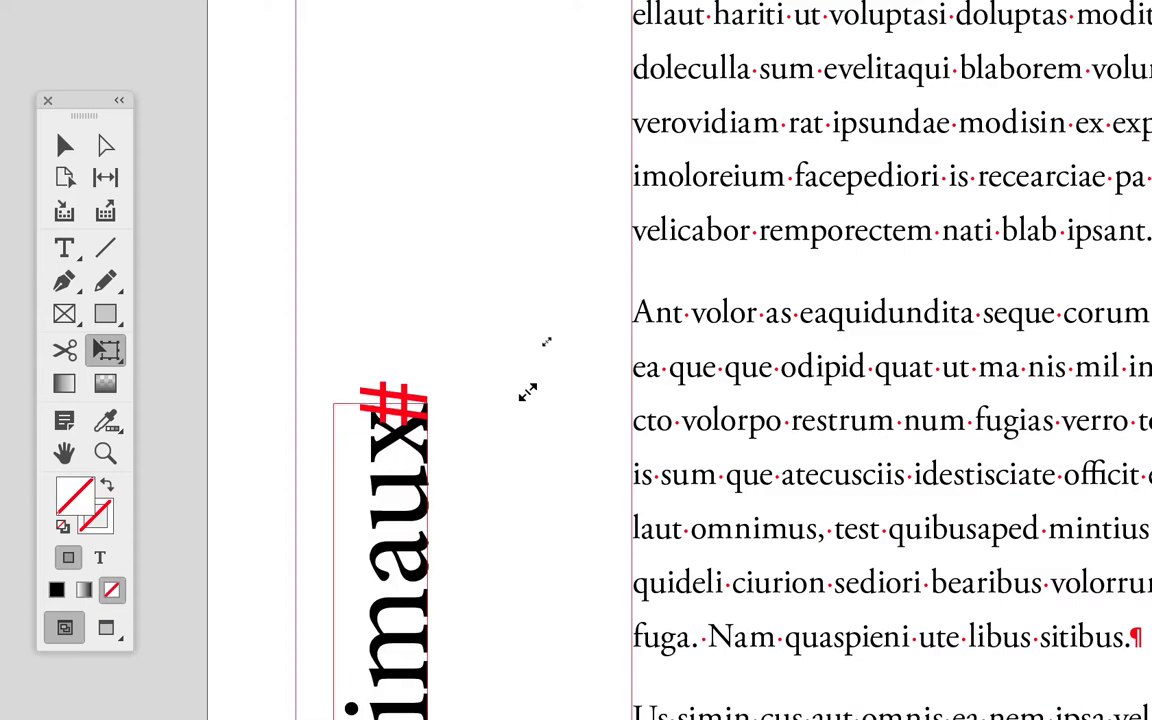
pyautogui.moveTo(527, 392); pyautogui.dragTo(527, 392)
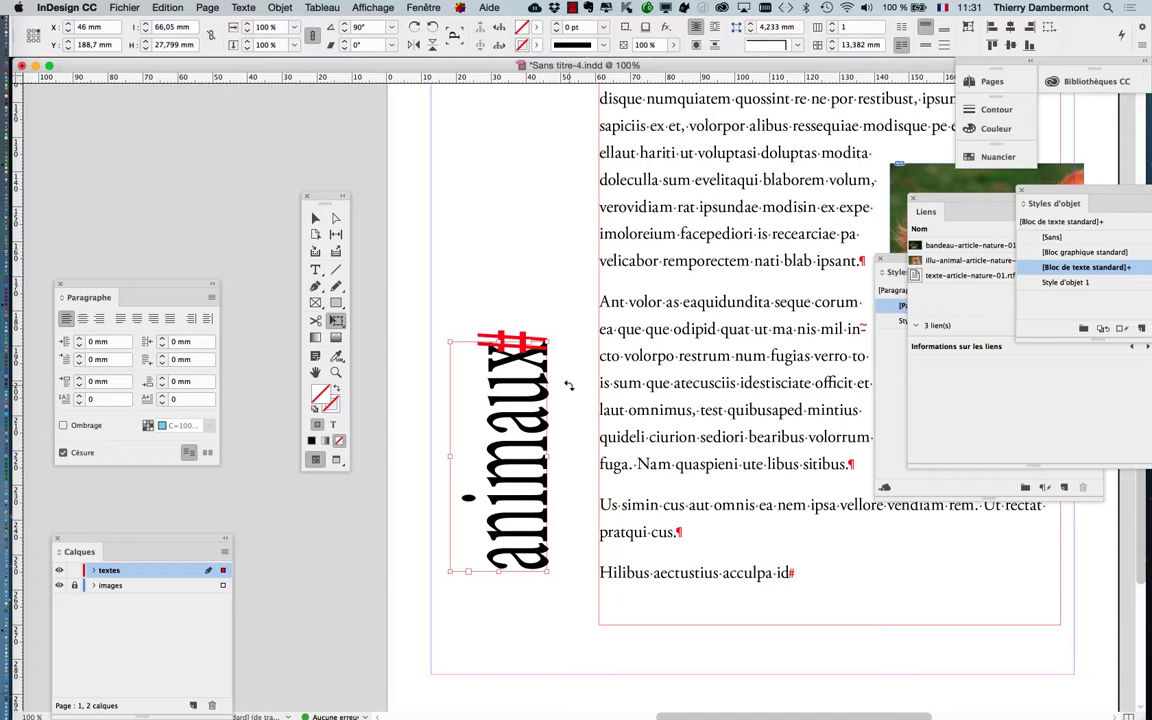
# Undo the scaling of the "animaux" frame, redoing it for comparison, and check the last undoable and redoable operations.
pyautogui.press('super+z')
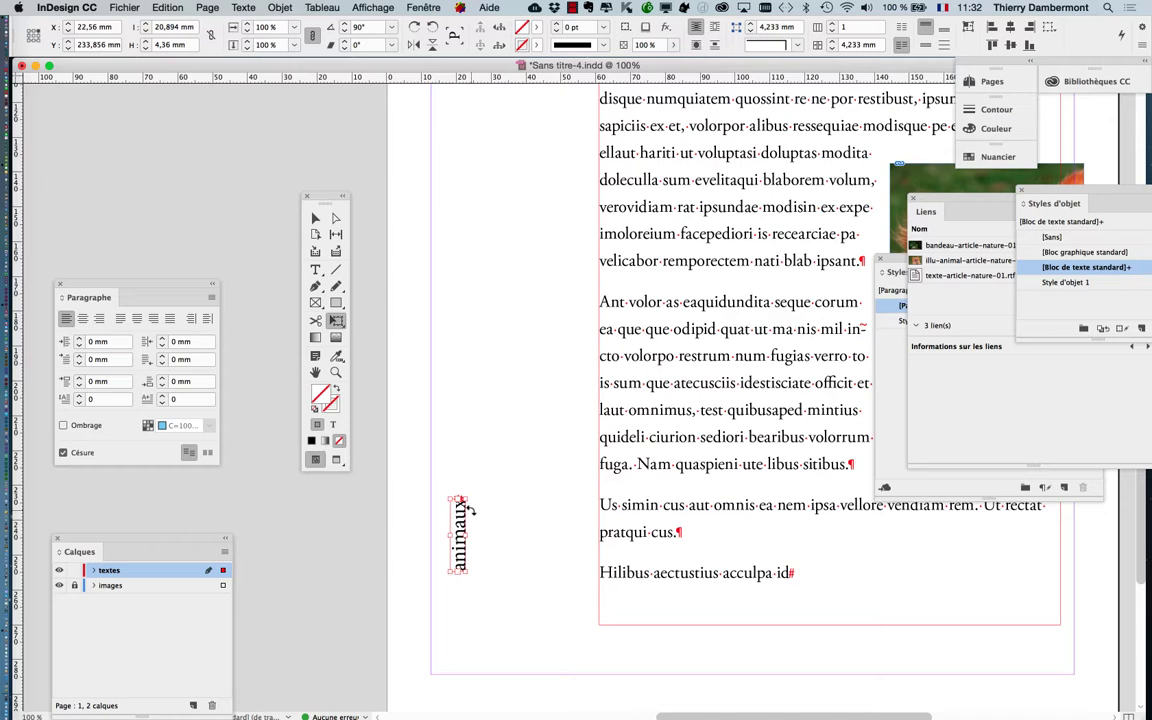
pyautogui.press('super+z')
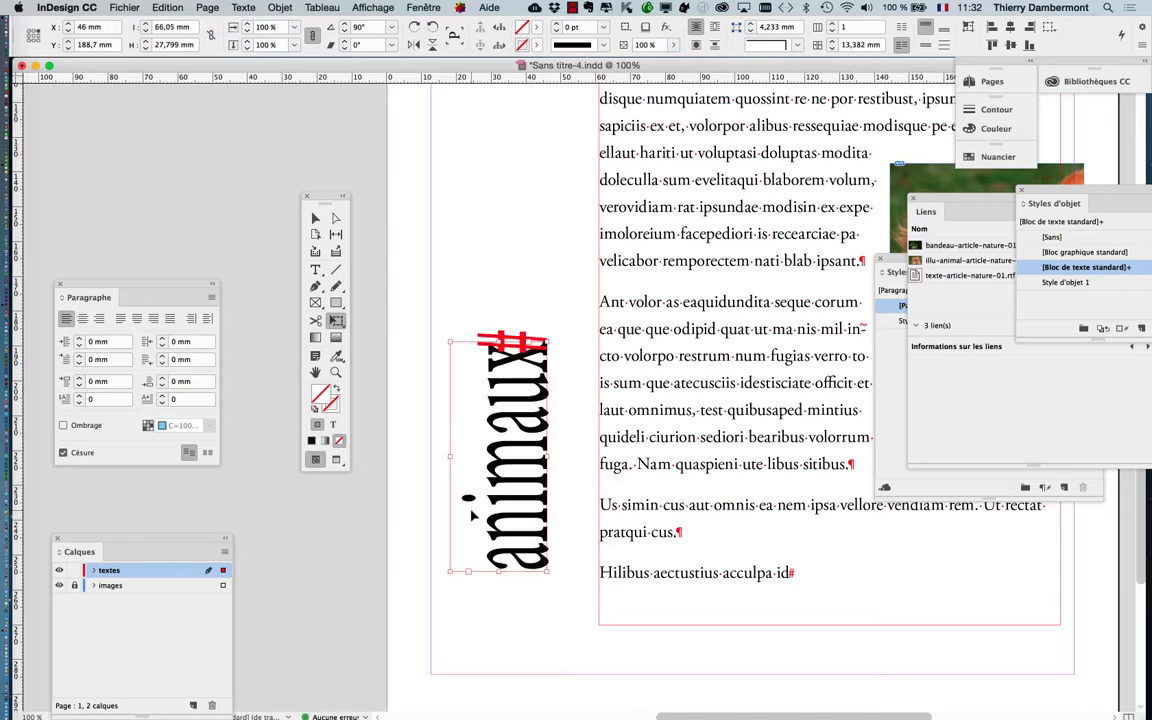
pyautogui.press('super+z')
pyautogui.press('super+shift+z')
pyautogui.press('super+z')
pyautogui.click(167, 7)
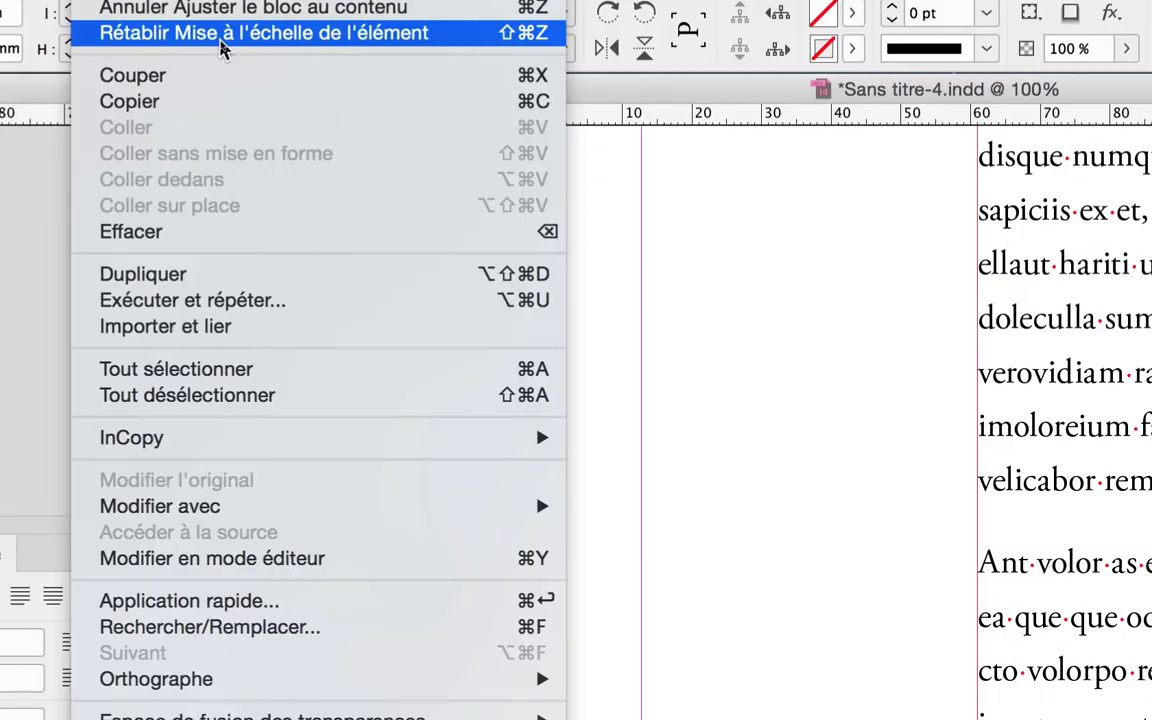
pyautogui.moveTo(205, 12)
pyautogui.moveTo(142, 14)
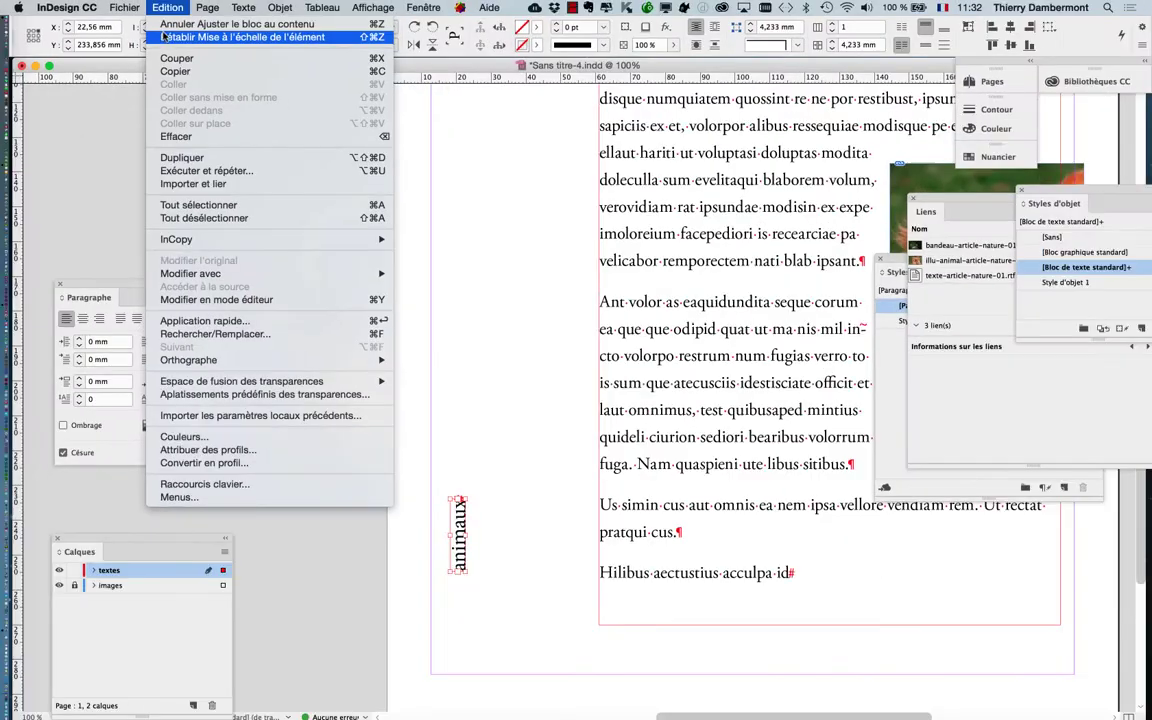
pyautogui.click(183, 47)
# Enlarge only the "animaux" frame with the Selection tool, leaving the text size alone, and fit the frame back to its content.
pyautogui.click(336, 321)
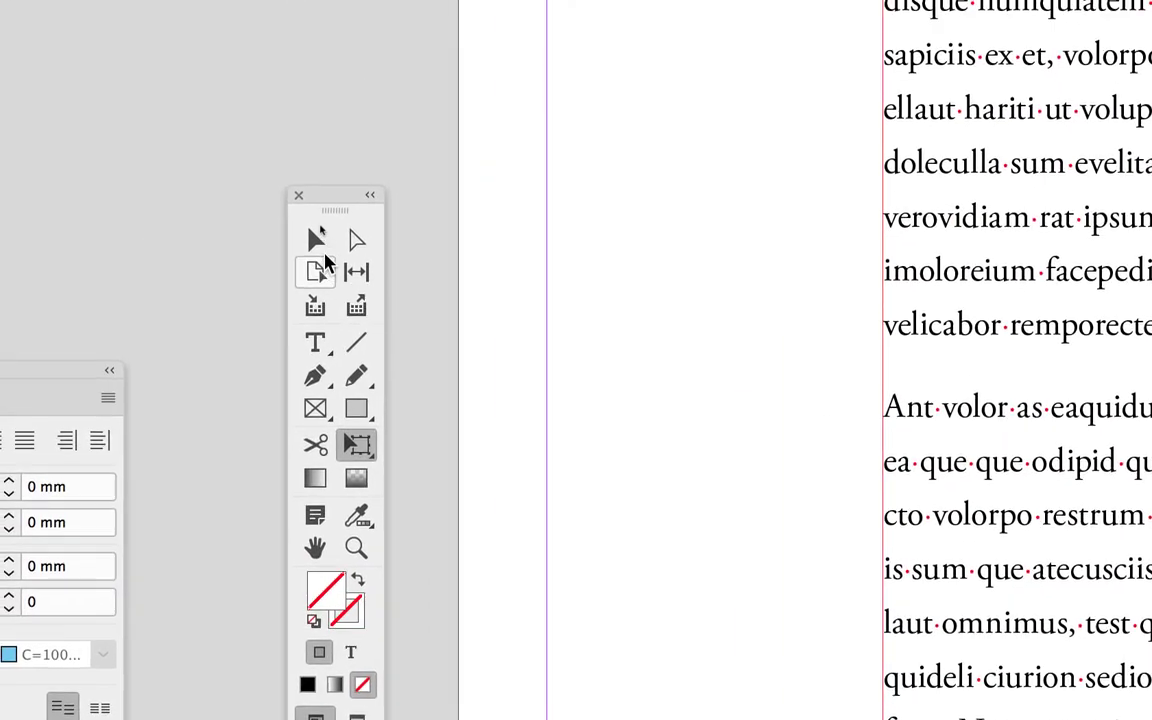
pyautogui.click(306, 199)
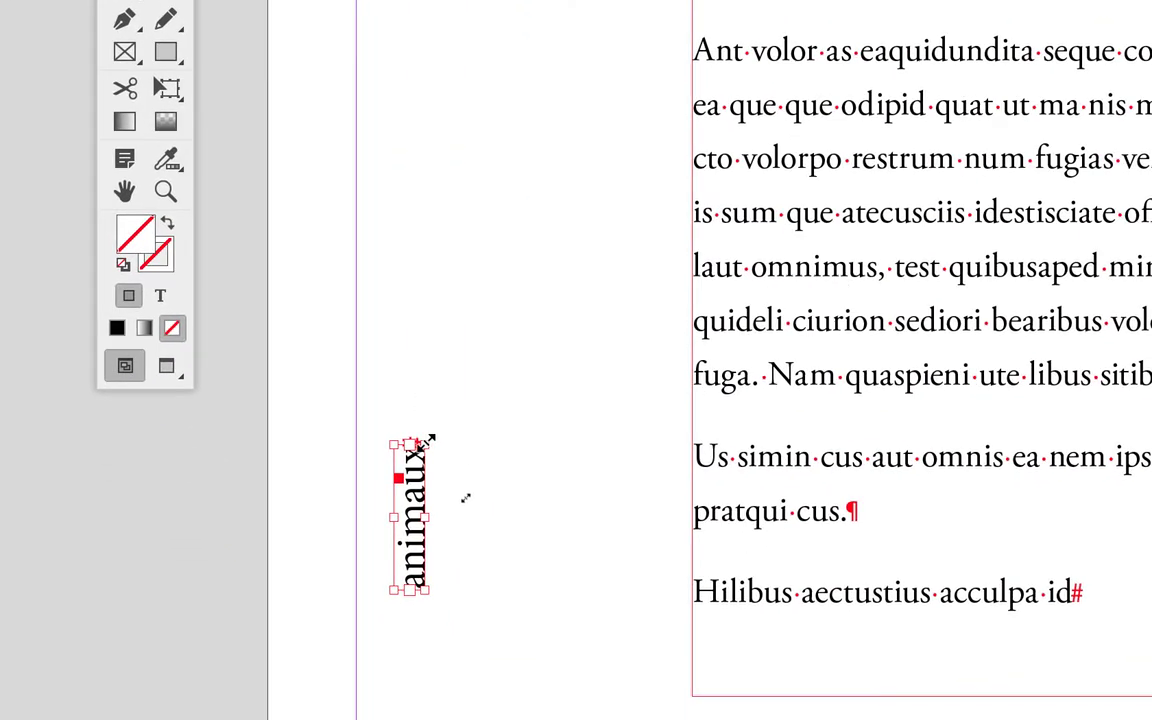
pyautogui.moveTo(432, 440); pyautogui.dragTo(542, 307)
pyautogui.moveTo(464, 392); pyautogui.dragTo(494, 363)
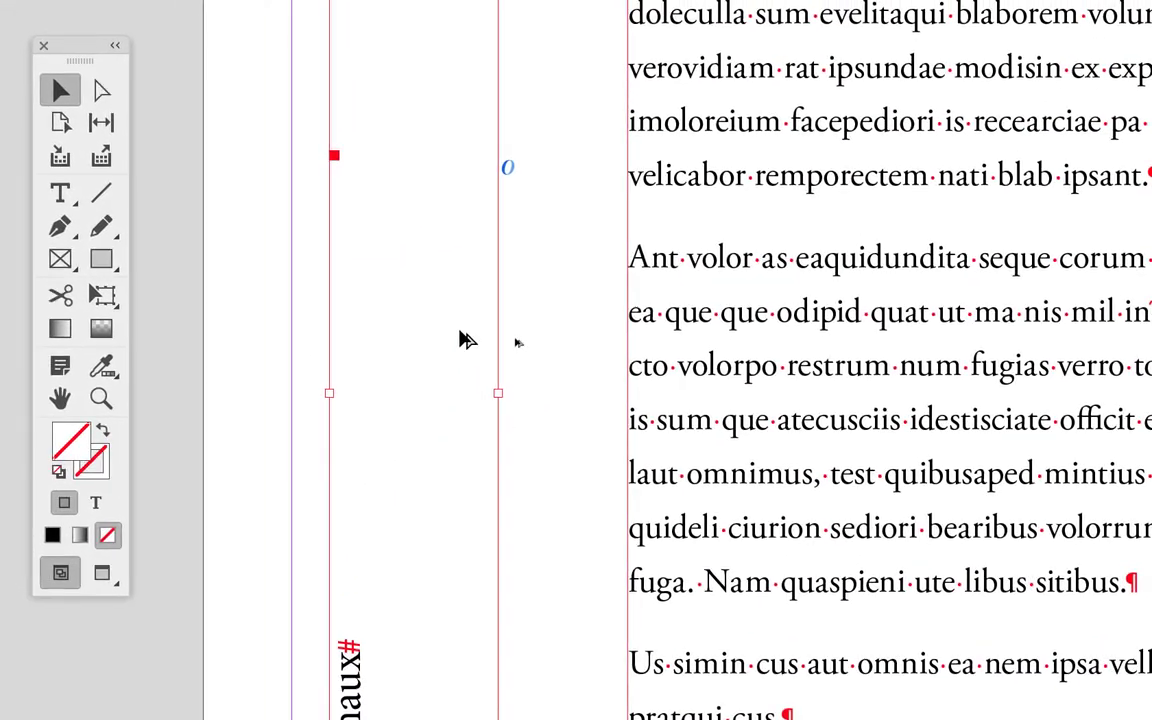
pyautogui.scroll(-1, 455, 316)
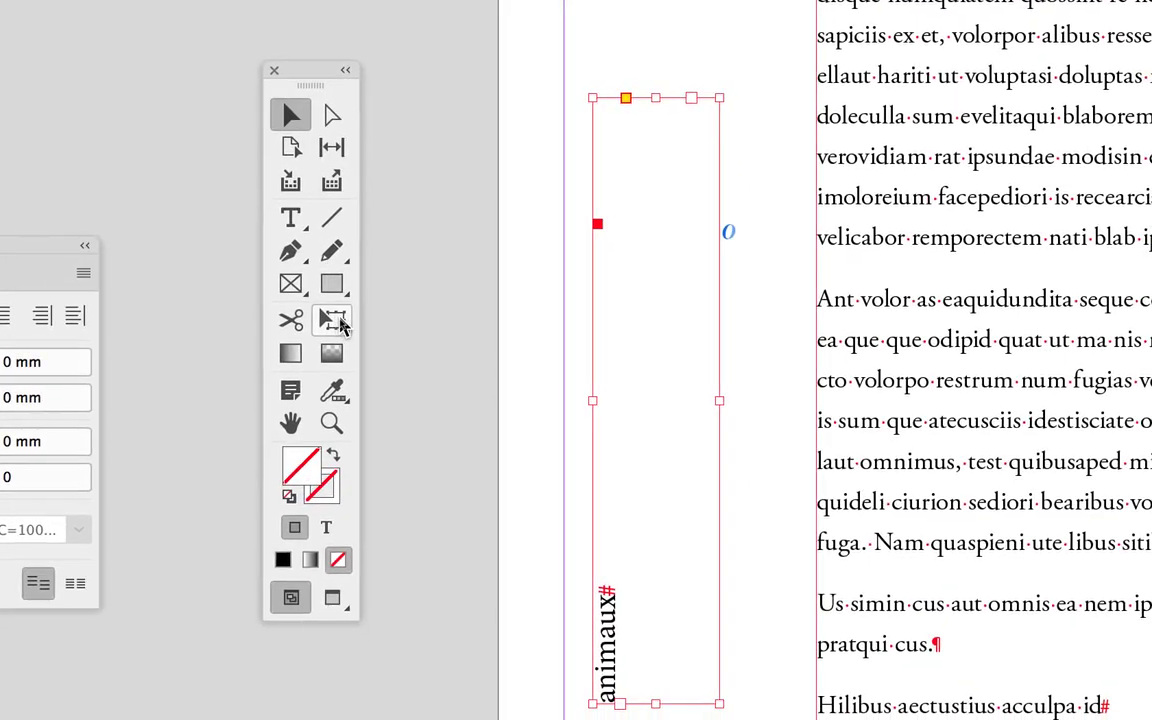
pyautogui.press('super+alt+c')
# Scale the "animaux" frame and its text together with Free Transform to about 140 × 29 mm, and place it alongside the article.
pyautogui.click(337, 318)
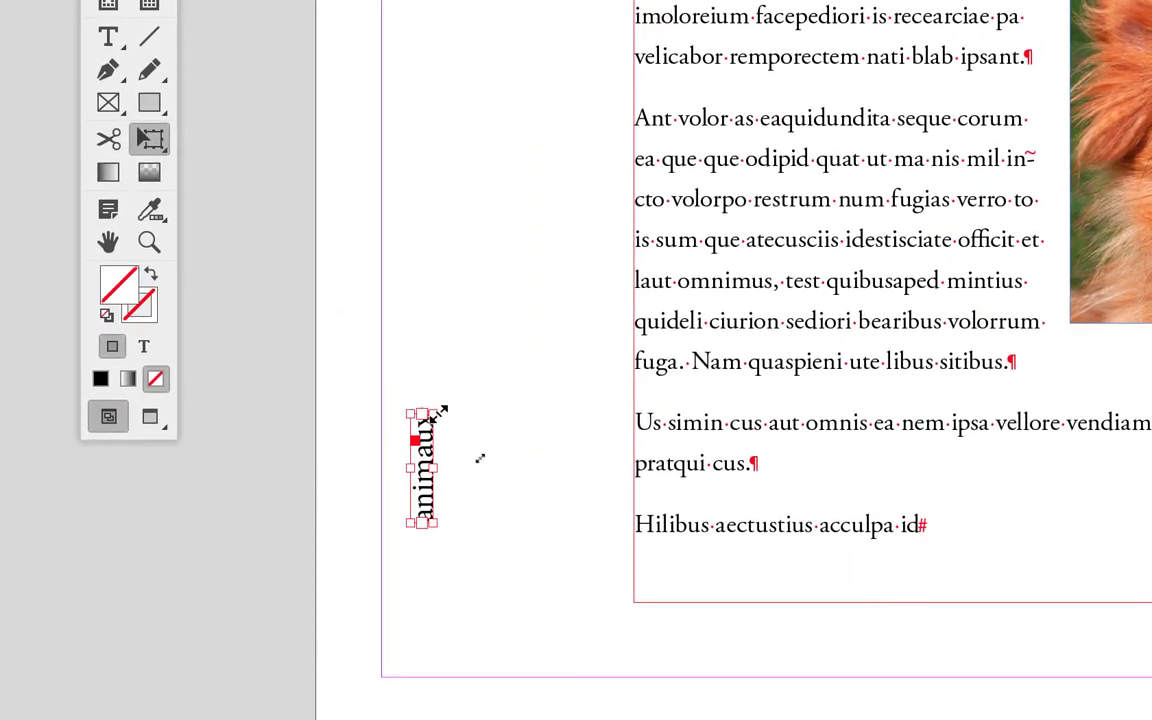
pyautogui.moveTo(442, 406); pyautogui.dragTo(546, 149)
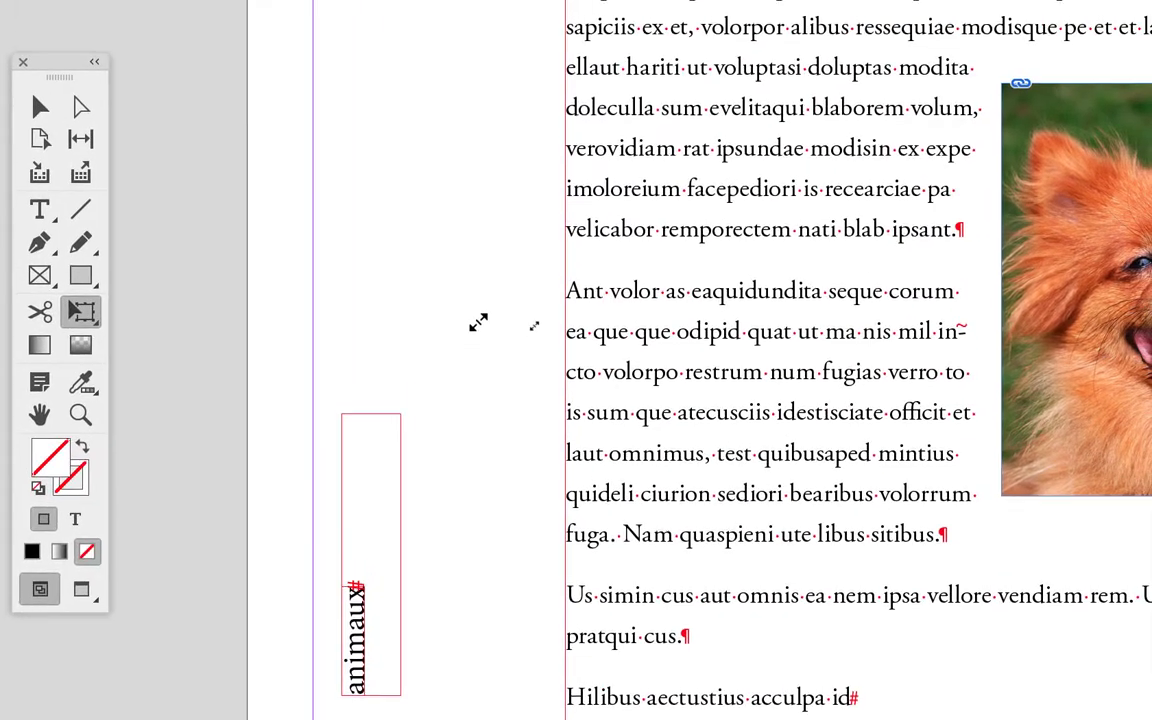
pyautogui.moveTo(478, 322); pyautogui.dragTo(515, 91)
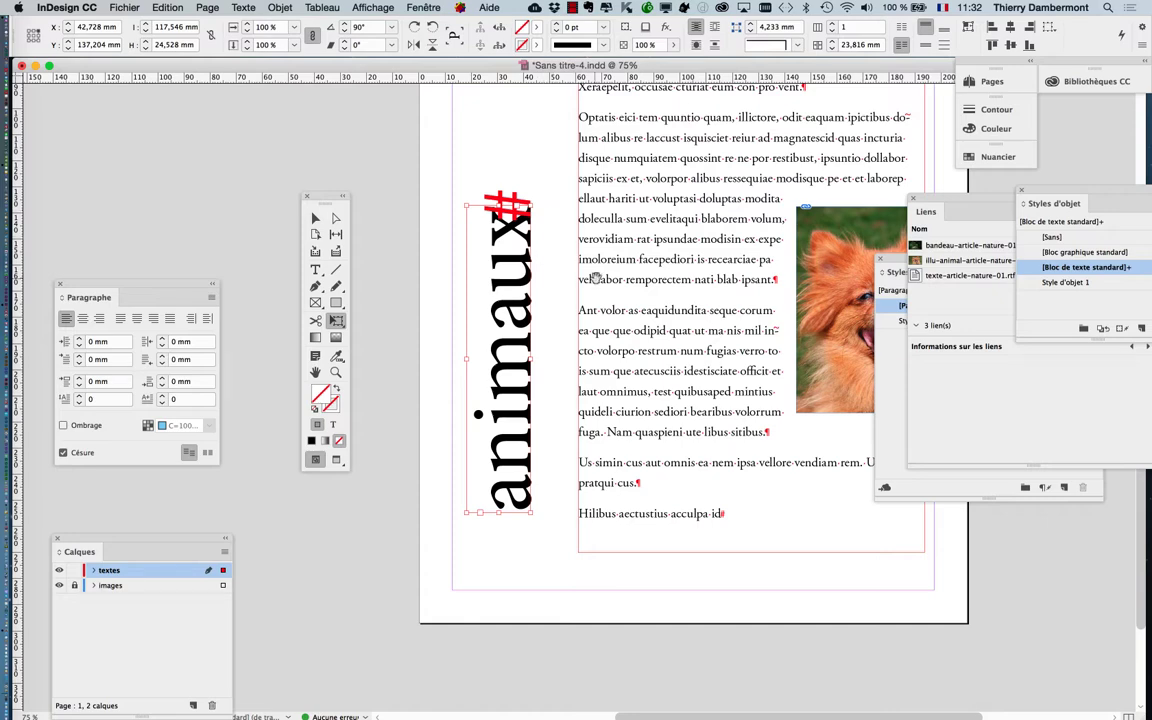
pyautogui.scroll(4, 602, 372)
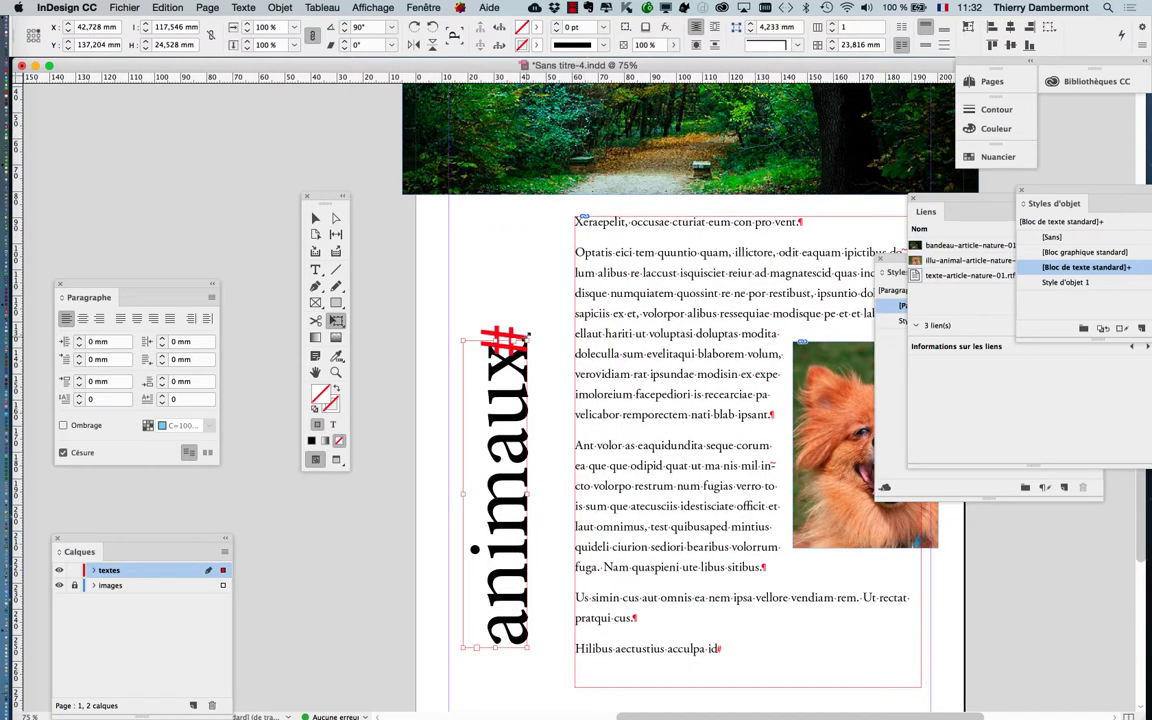
pyautogui.moveTo(527, 340); pyautogui.dragTo(549, 238)
pyautogui.press('super+minus')
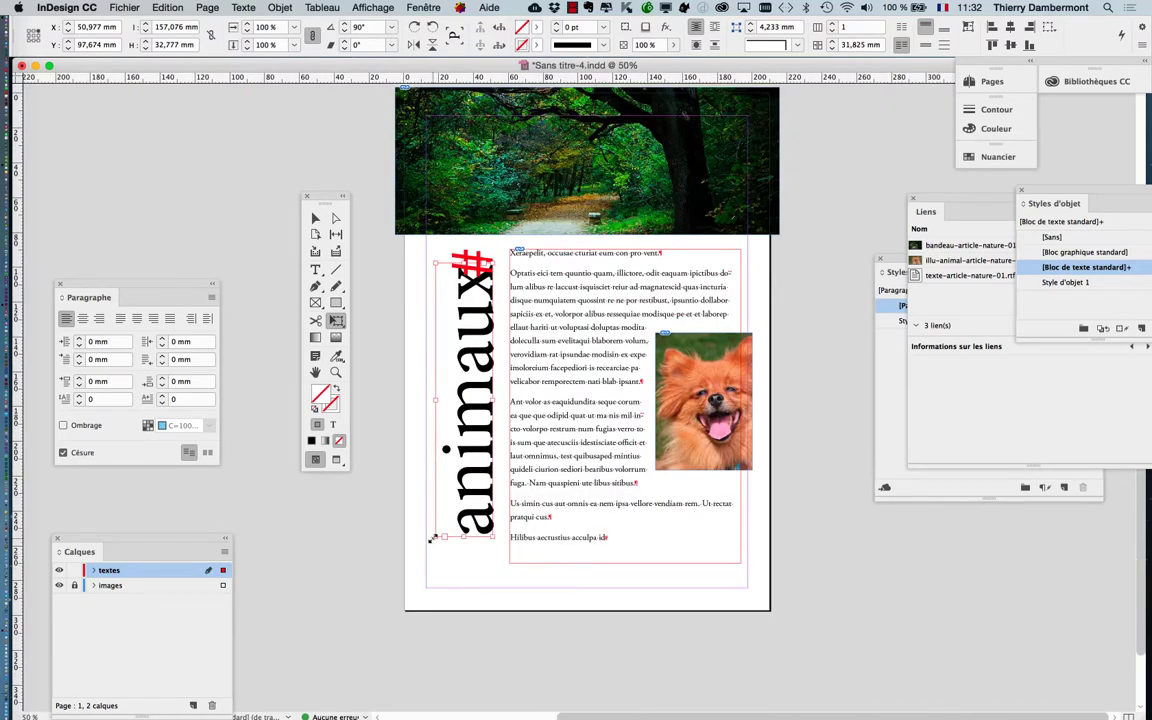
pyautogui.moveTo(433, 539); pyautogui.dragTo(430, 565)
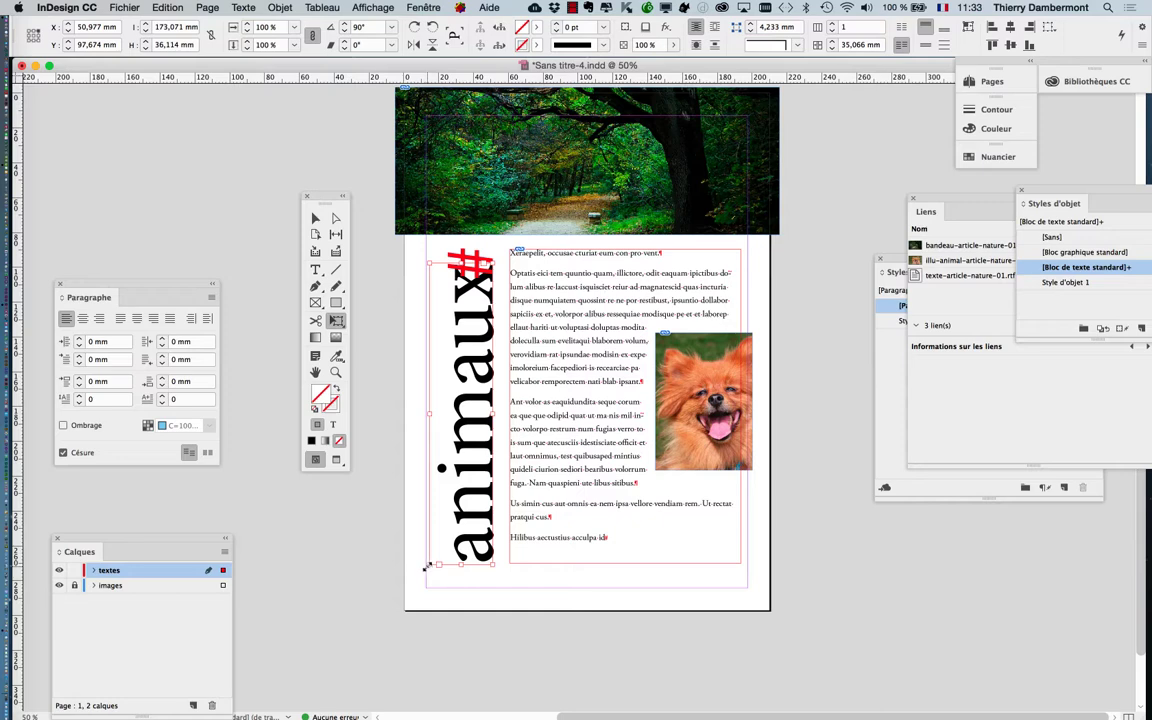
pyautogui.moveTo(429, 566); pyautogui.dragTo(441, 508)
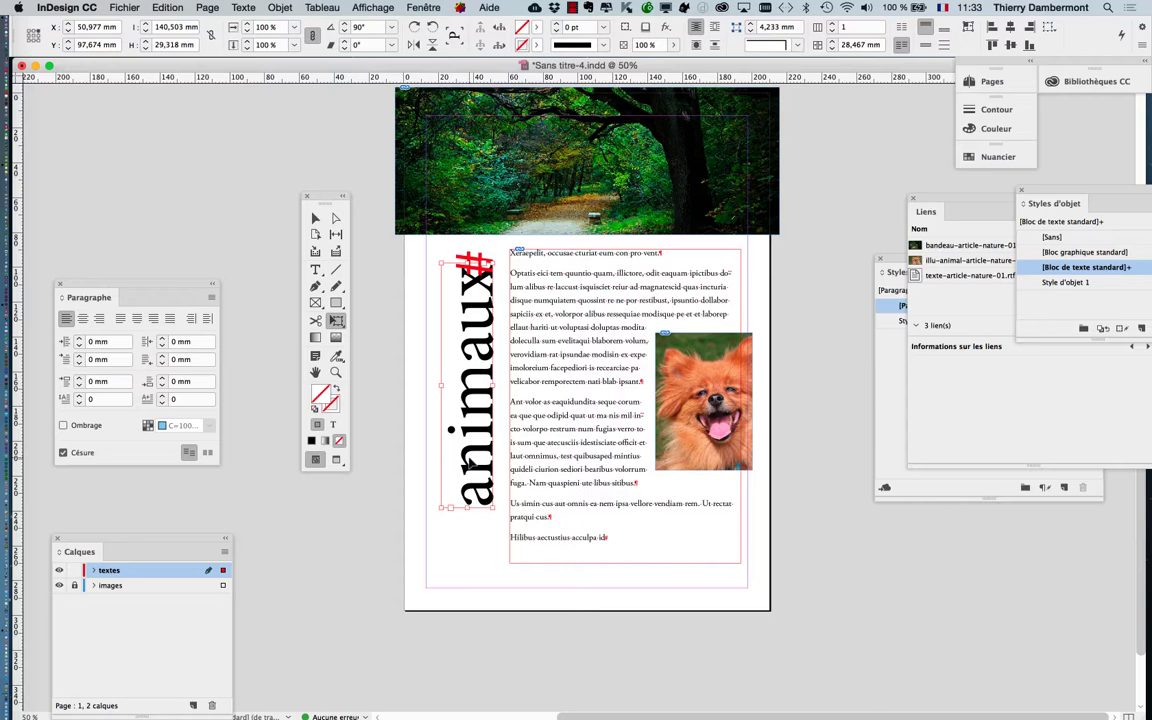
pyautogui.moveTo(475, 457); pyautogui.dragTo(466, 481)
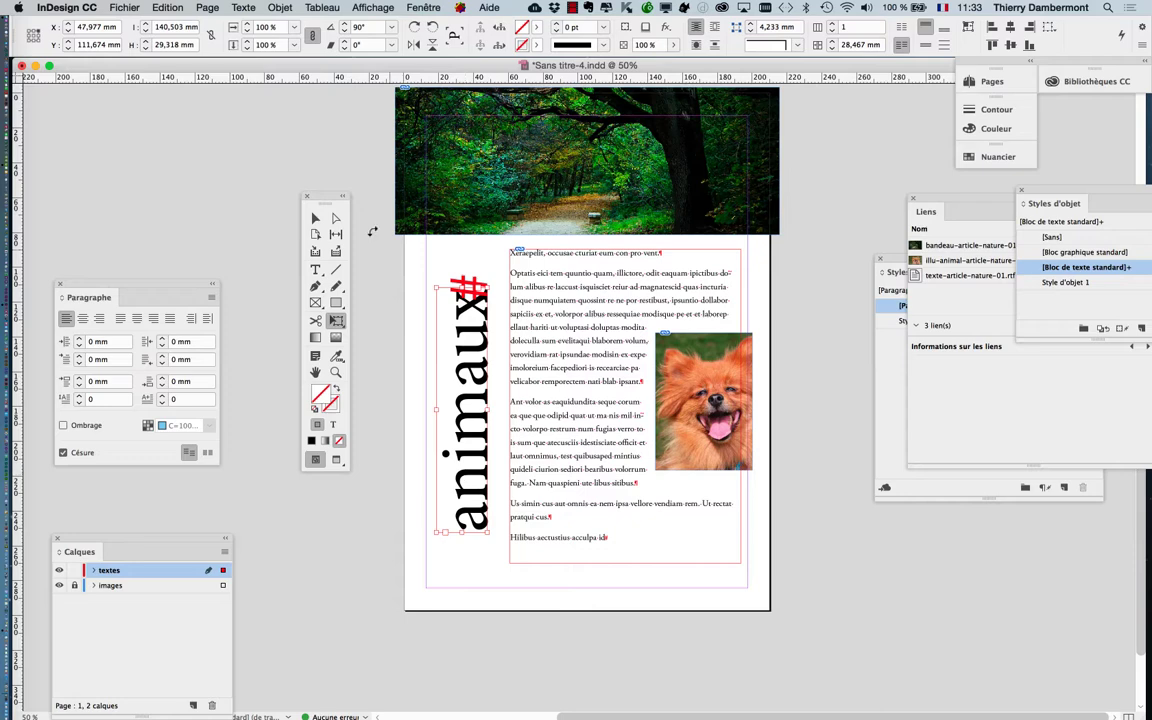
# Move the tool palette off the page, show the Character settings beside the "animaux" frame, and set its kerning to Optique.
pyautogui.moveTo(310, 195); pyautogui.dragTo(128, 163)
pyautogui.click(242, 7)
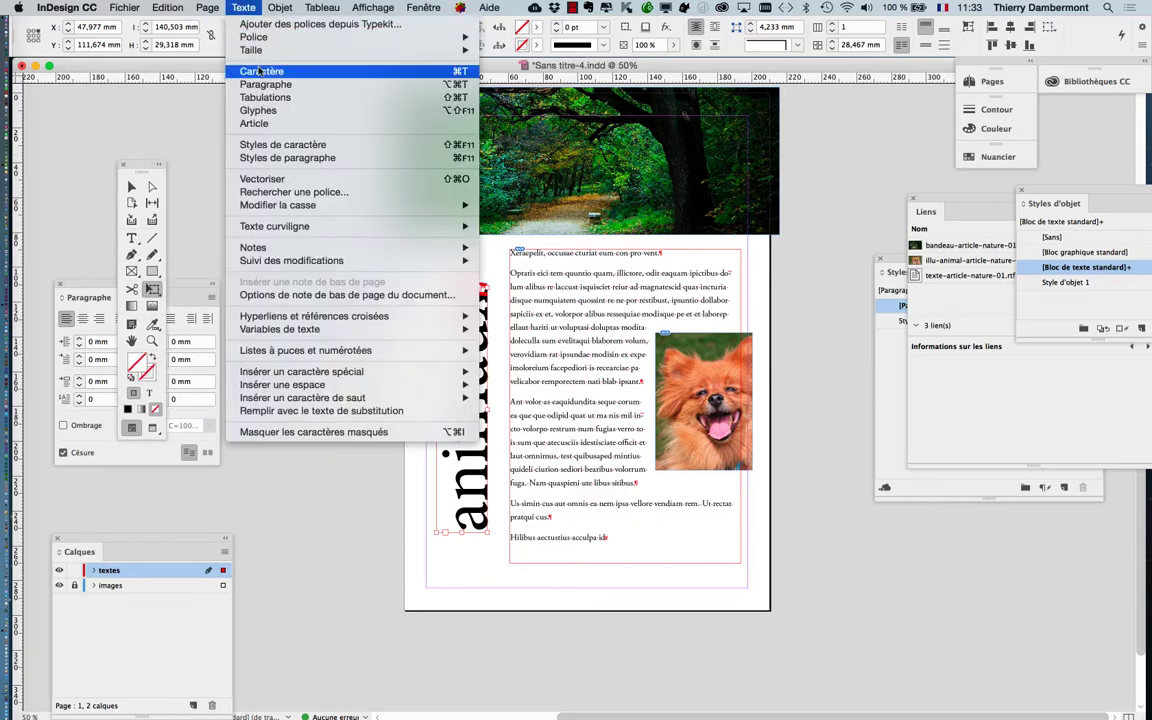
pyautogui.click(235, 64)
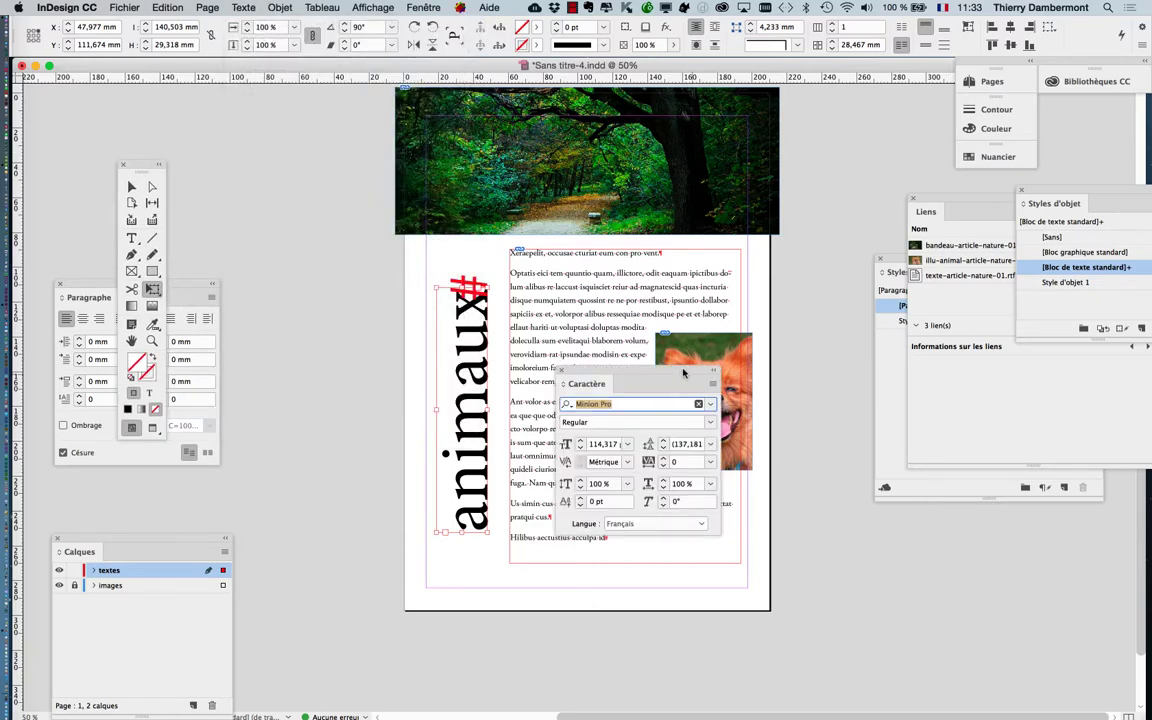
pyautogui.moveTo(622, 384); pyautogui.dragTo(592, 359)
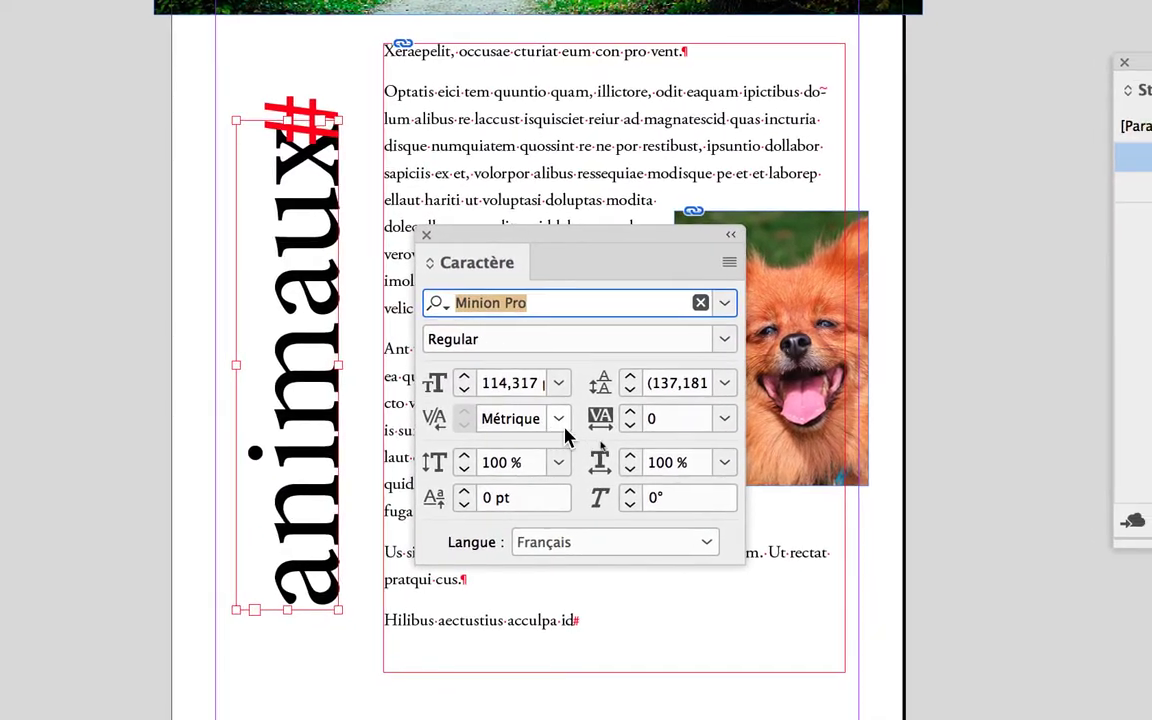
pyautogui.click(561, 424)
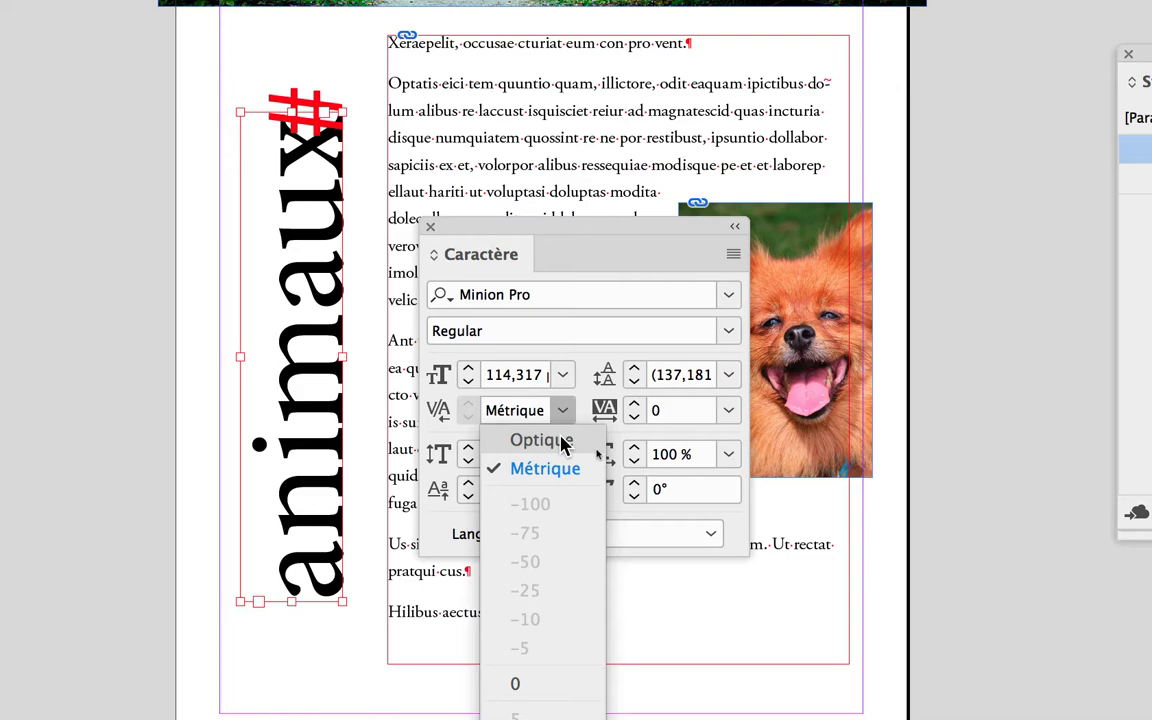
pyautogui.click(563, 442)
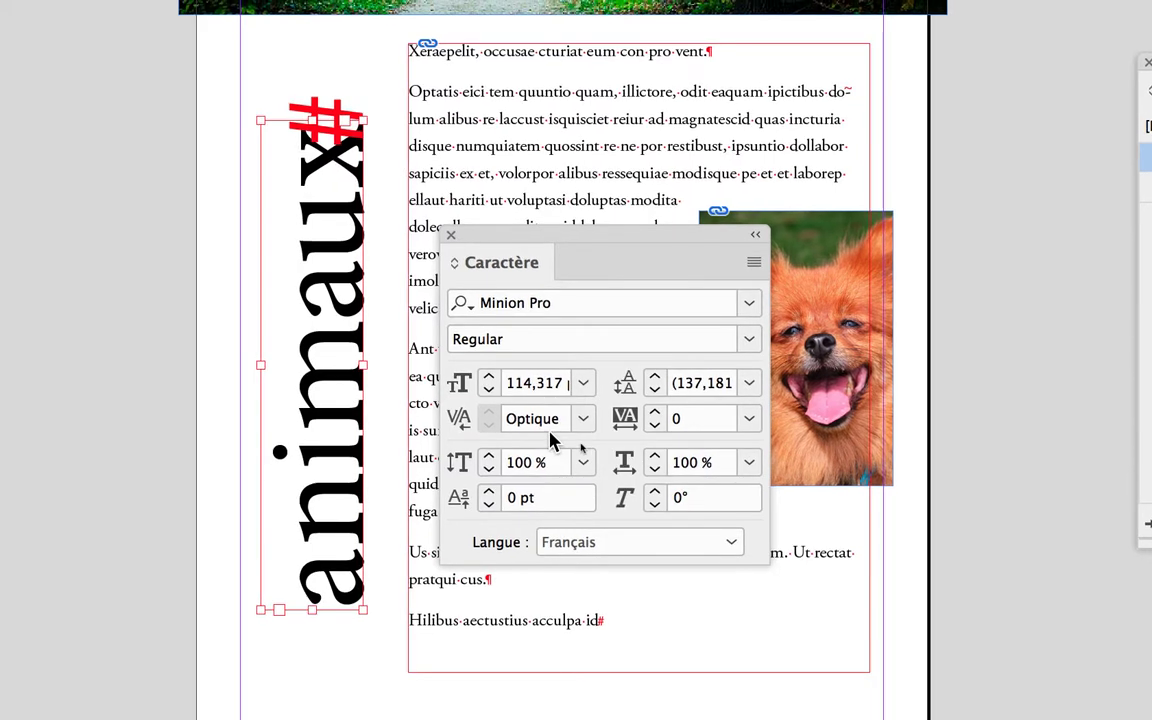
# Compare Métrique and Optique kerning on the "animaux" text, ending on Optique, and move the Character settings clear of the article.
pyautogui.click(582, 422)
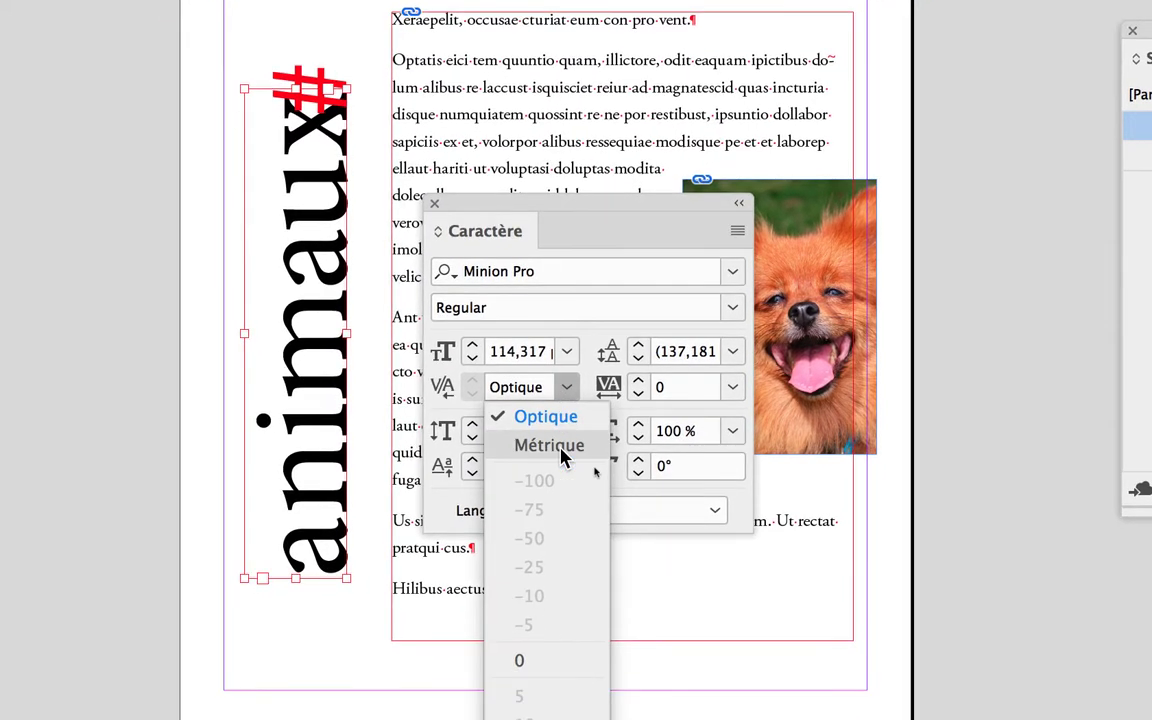
pyautogui.click(573, 475)
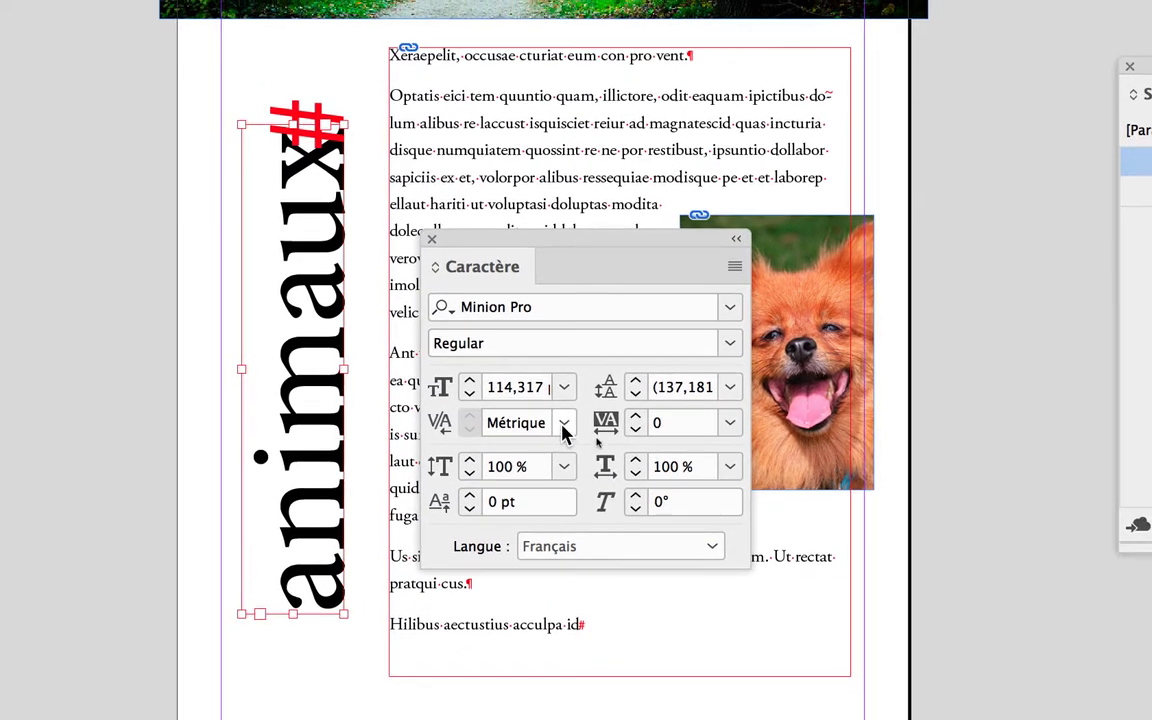
pyautogui.click(566, 387)
pyautogui.click(565, 442)
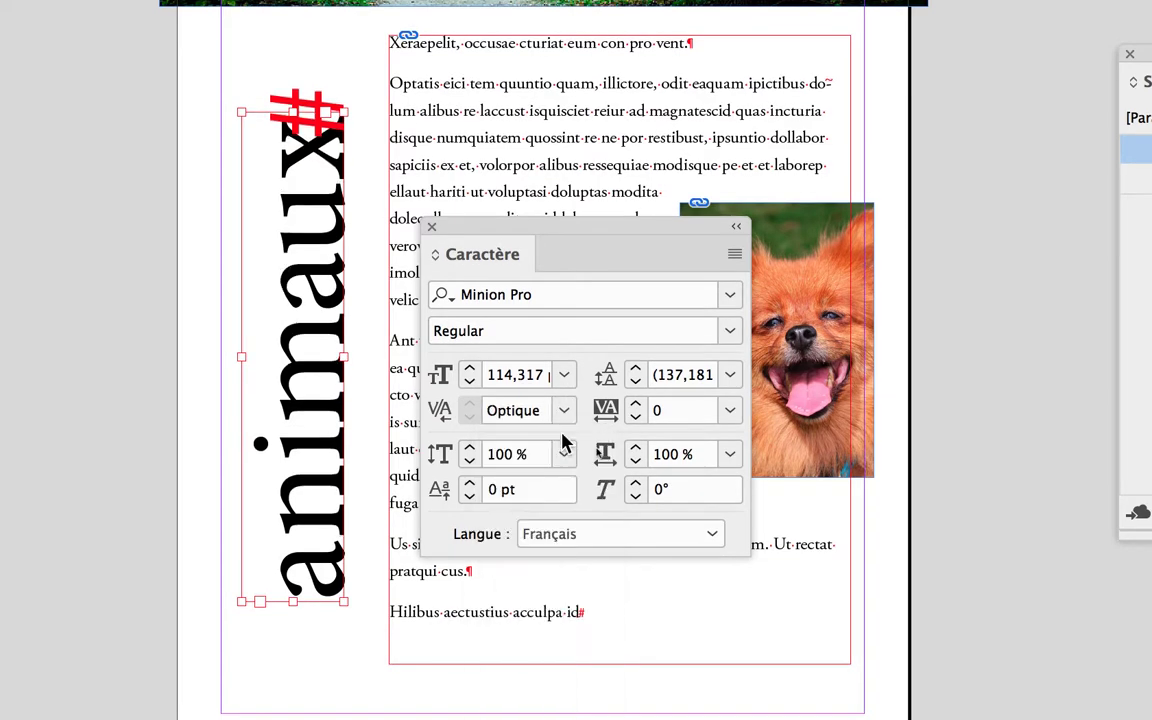
pyautogui.click(564, 412)
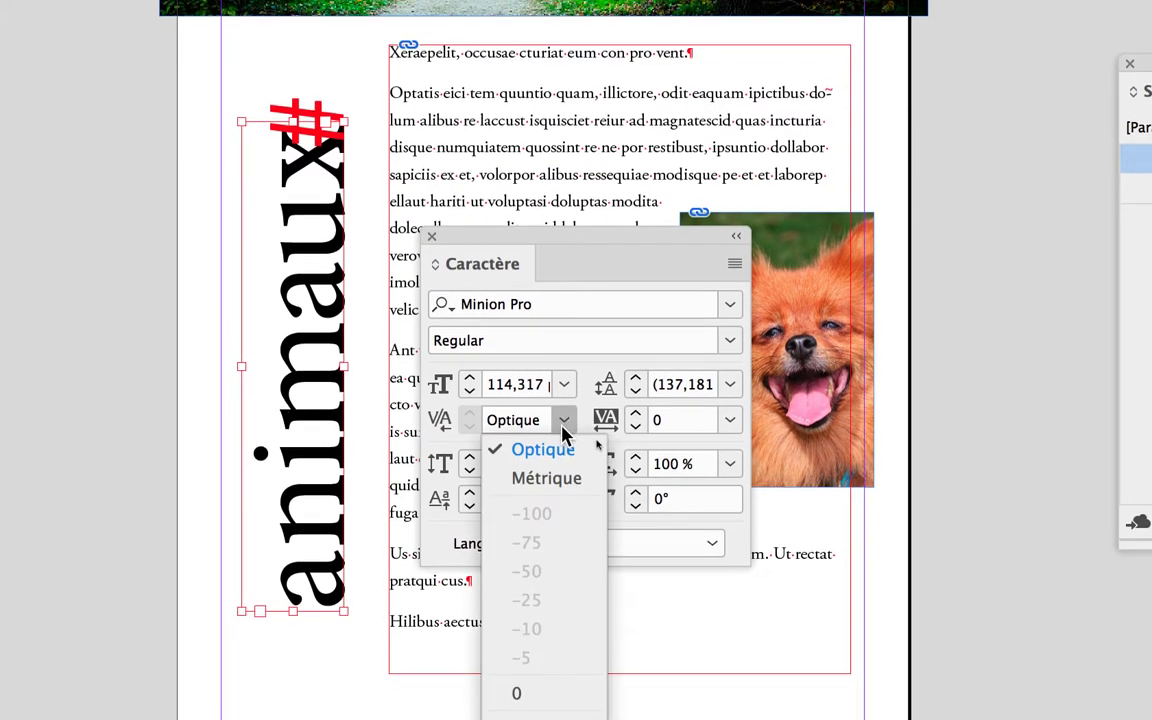
pyautogui.click(558, 460)
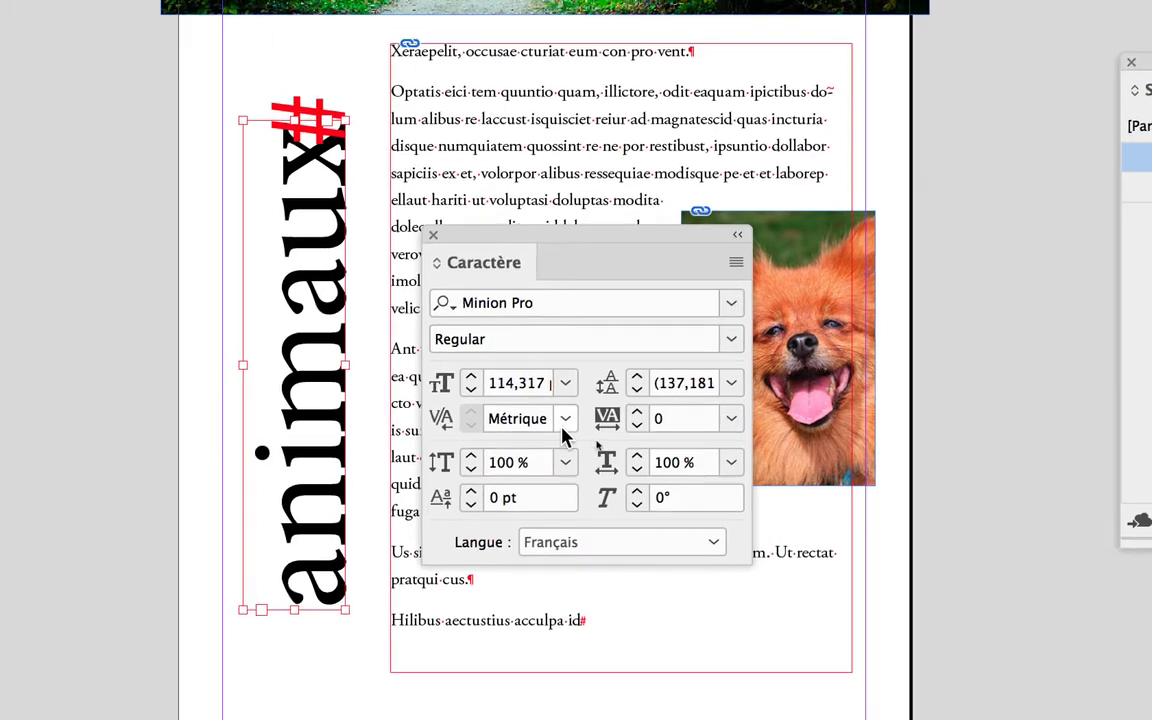
pyautogui.click(565, 427)
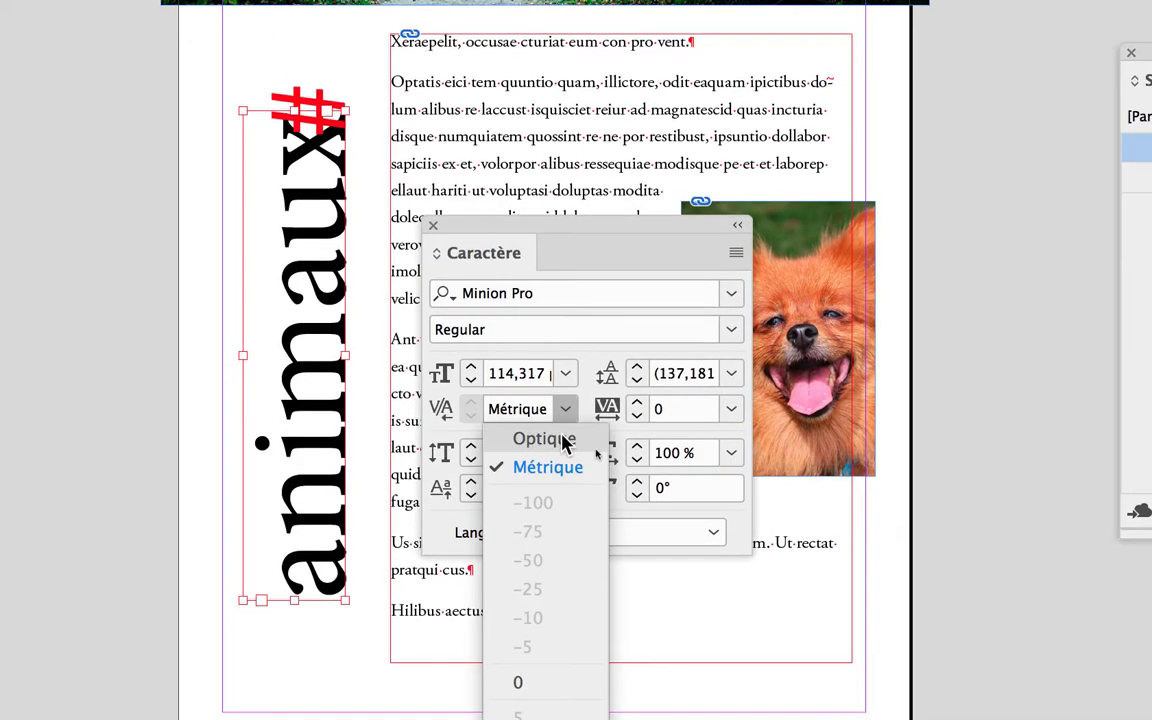
pyautogui.click(566, 455)
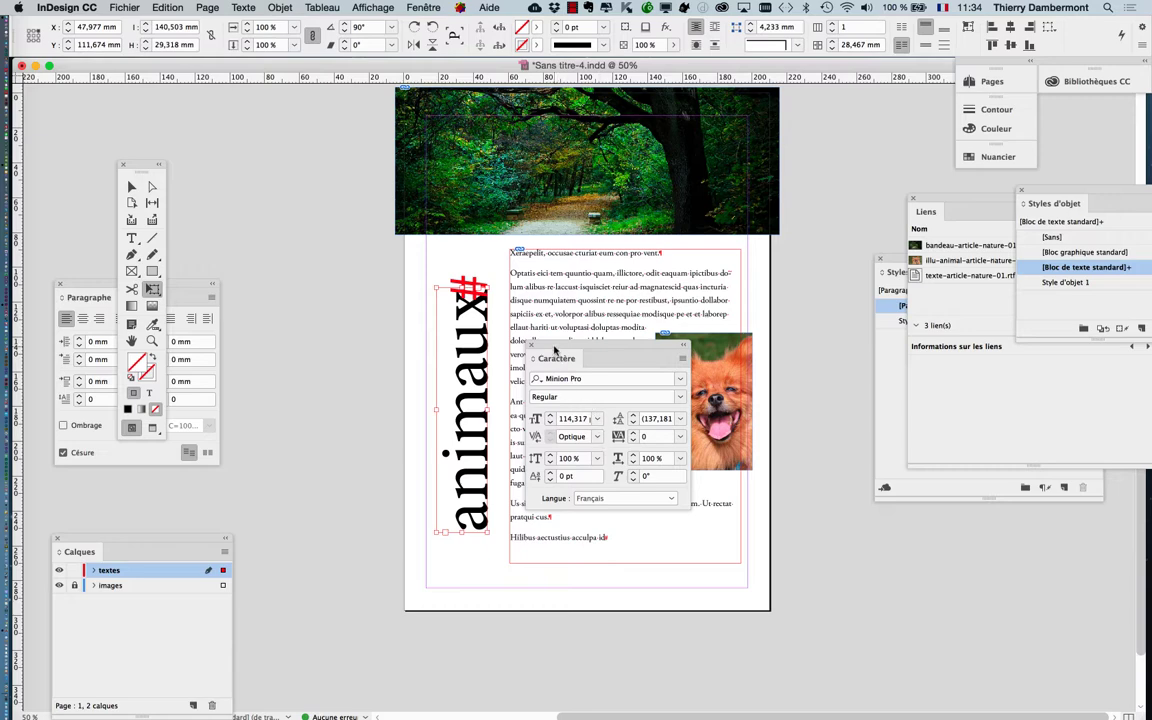
pyautogui.moveTo(555, 350); pyautogui.dragTo(827, 133)
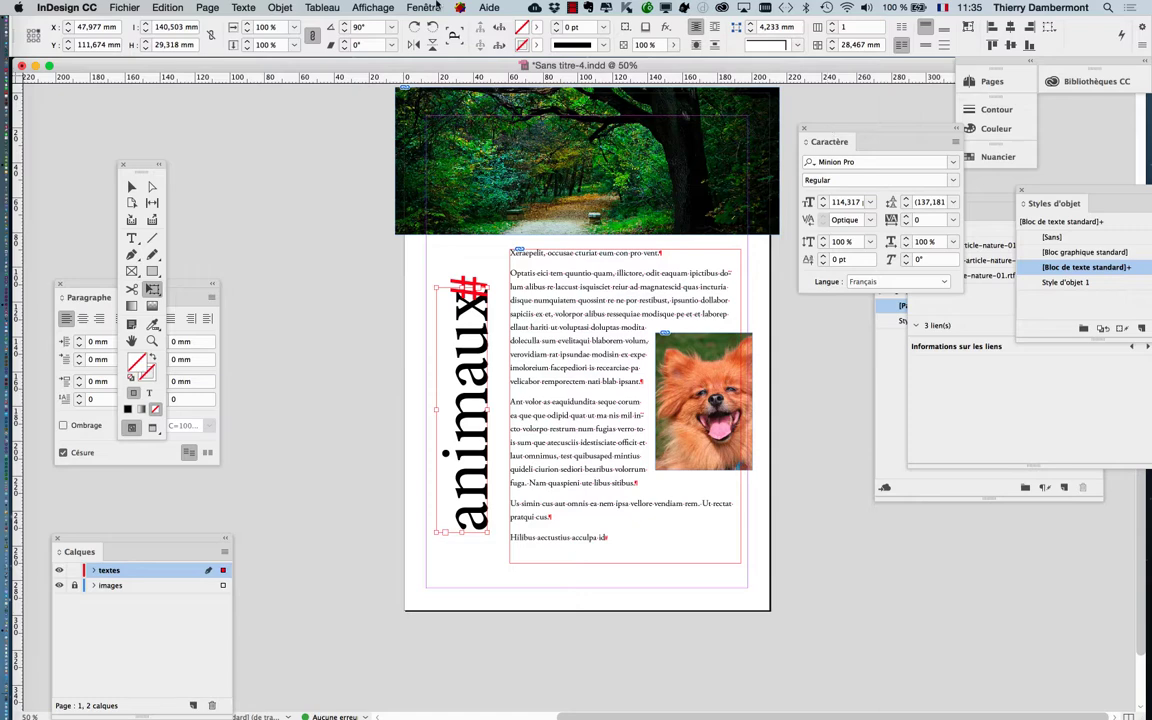
# Deselect everything with the Selection tool and save the document under the new name Sans titre-5.indd.
pyautogui.click(131, 186)
pyautogui.click(229, 215)
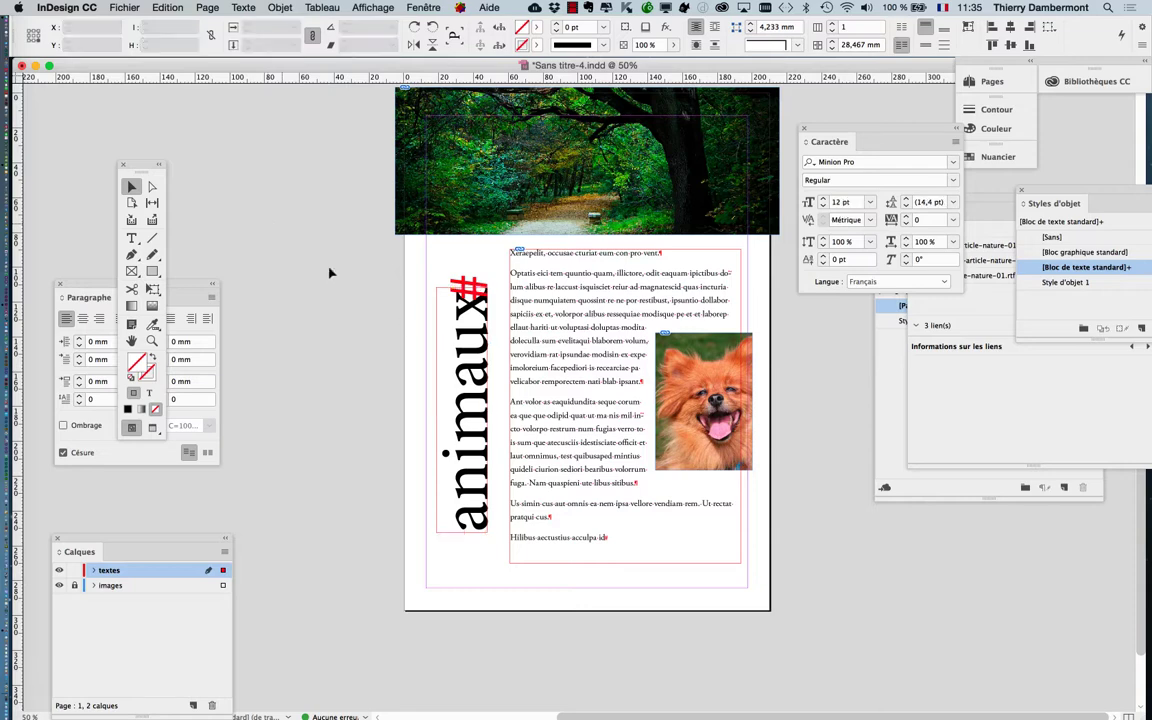
pyautogui.click(124, 7)
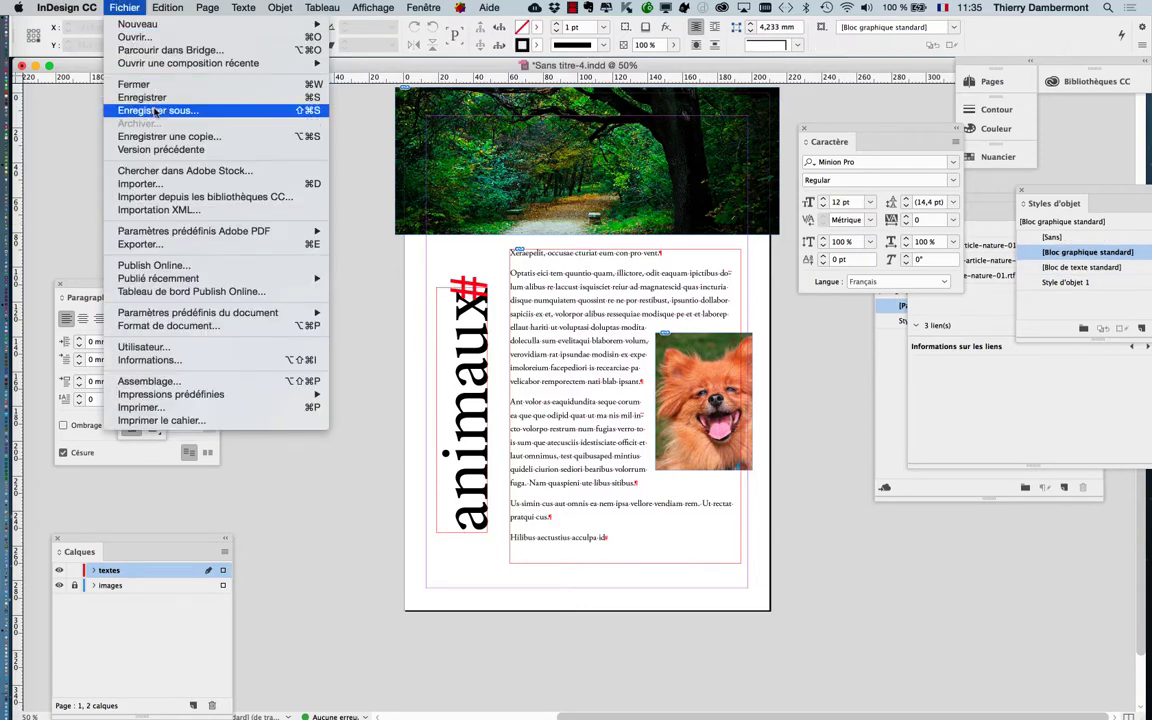
pyautogui.click(158, 110)
pyautogui.click(576, 111)
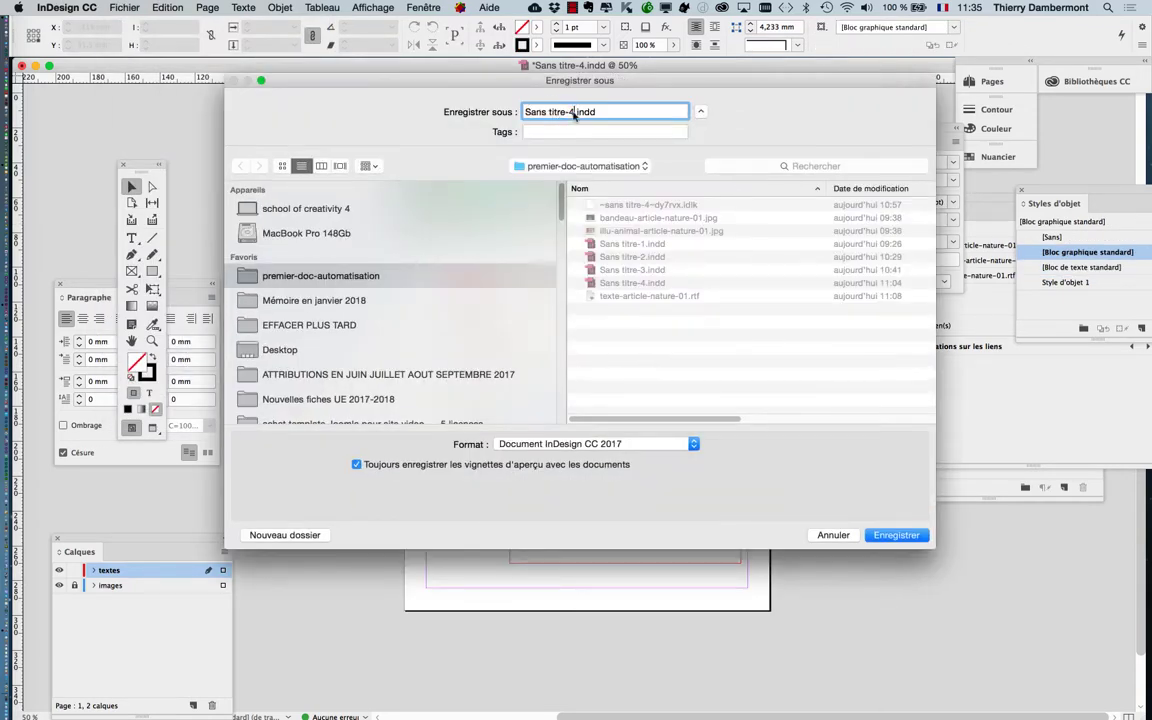
pyautogui.press('BackSpace')
pyautogui.press('Return')
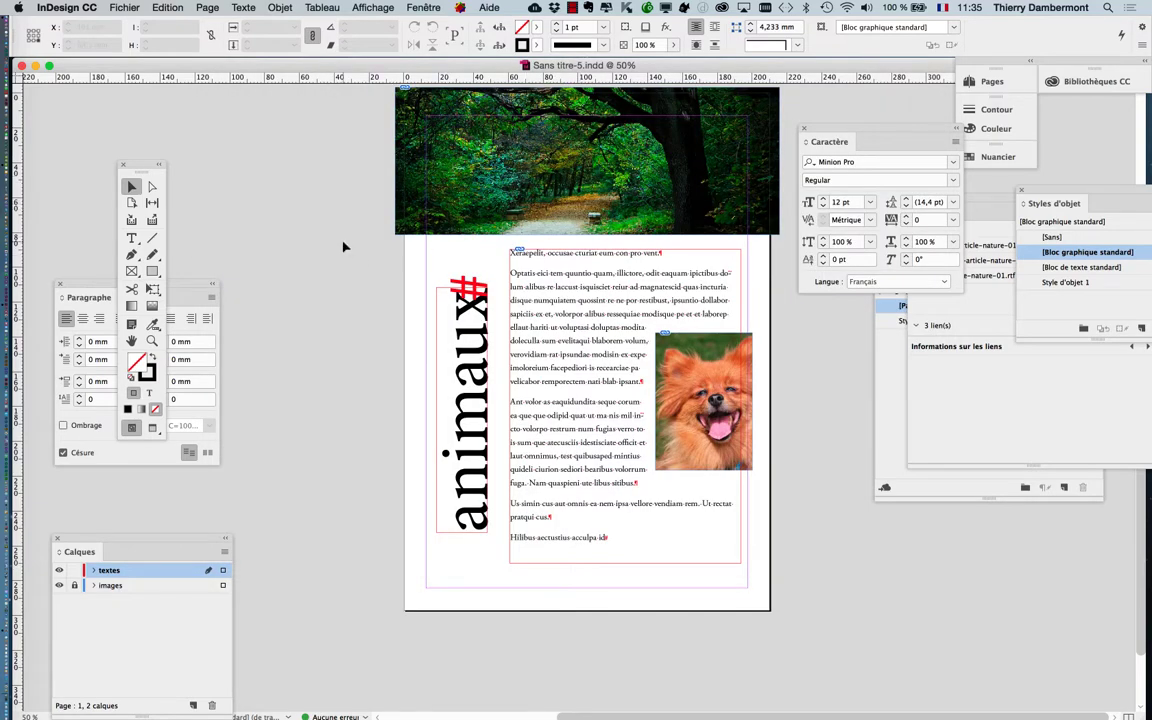
# Switch to Finder, check the saved files in the premier-doc-automatisation folder, and return to the InDesign document.
pyautogui.press('super+Tab')
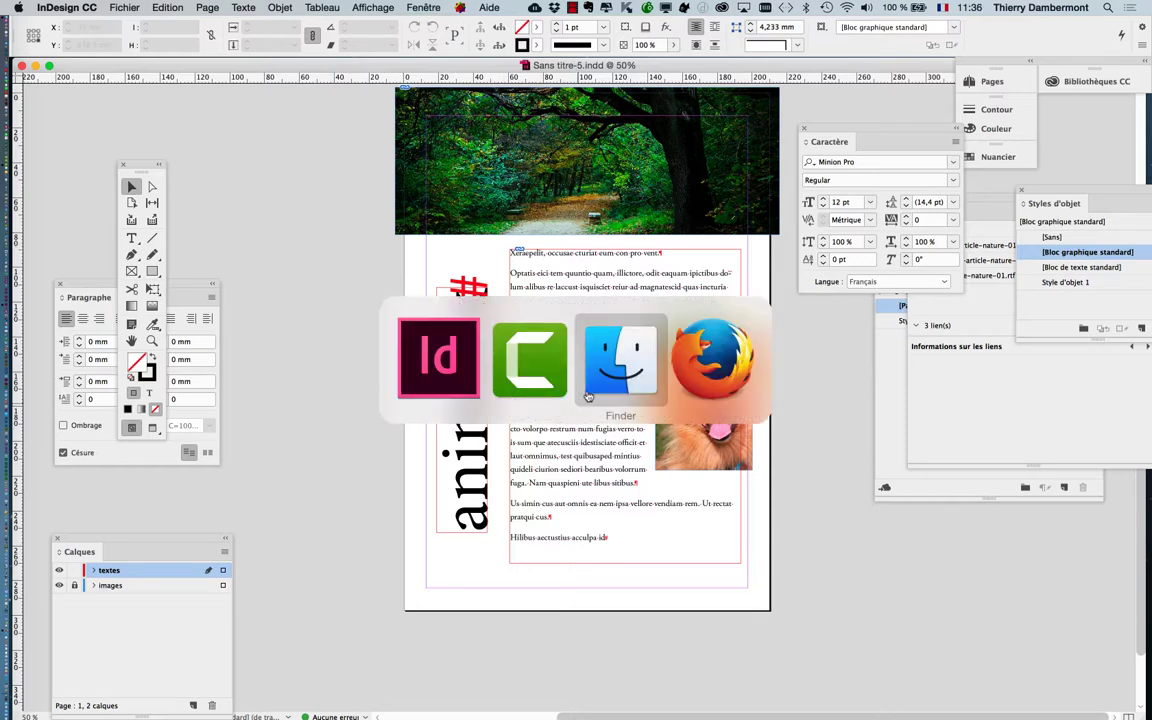
pyautogui.click(104, 7)
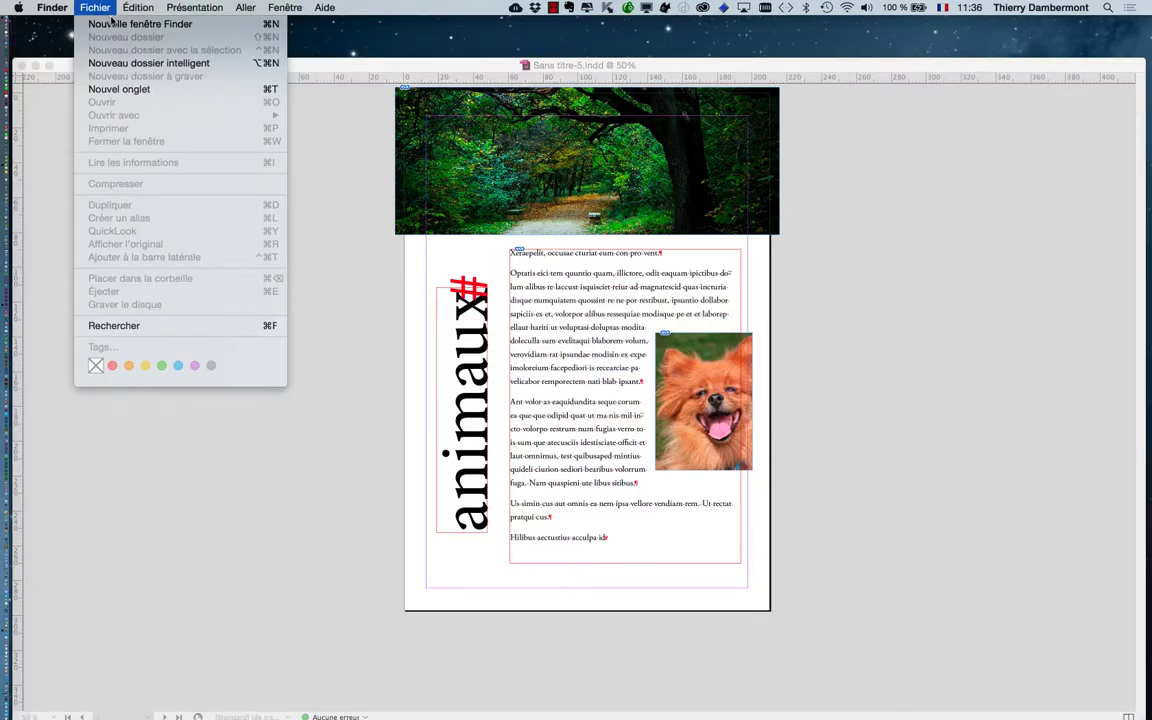
pyautogui.click(113, 22)
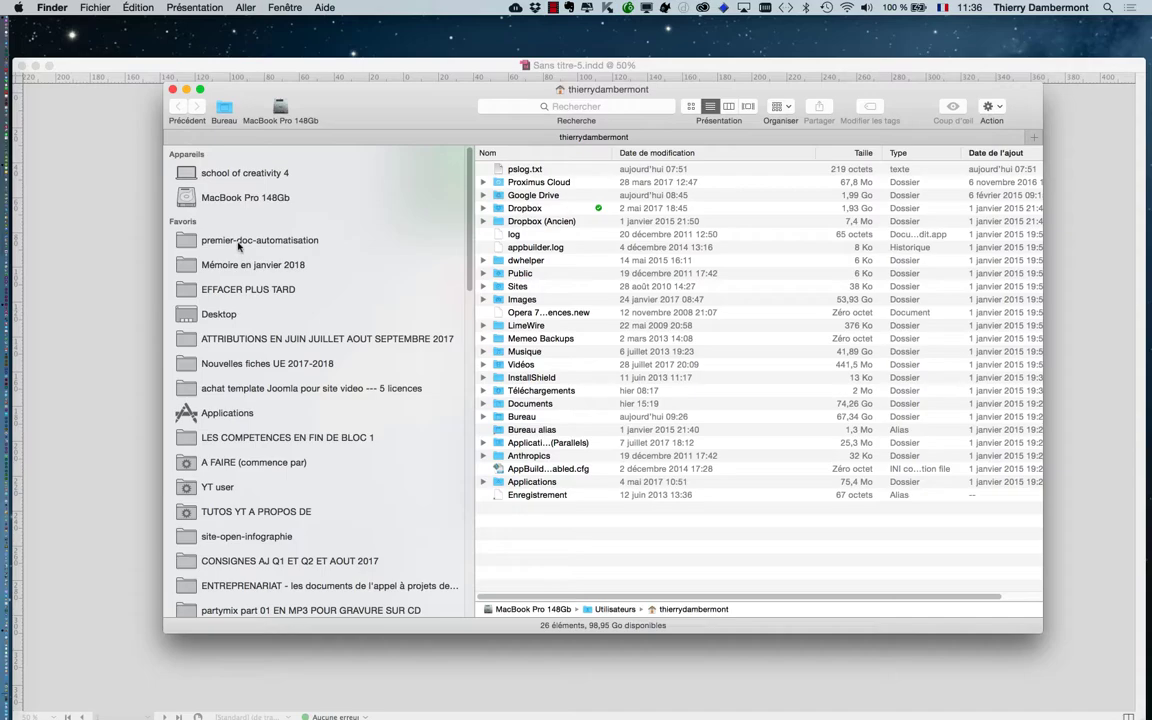
pyautogui.click(239, 241)
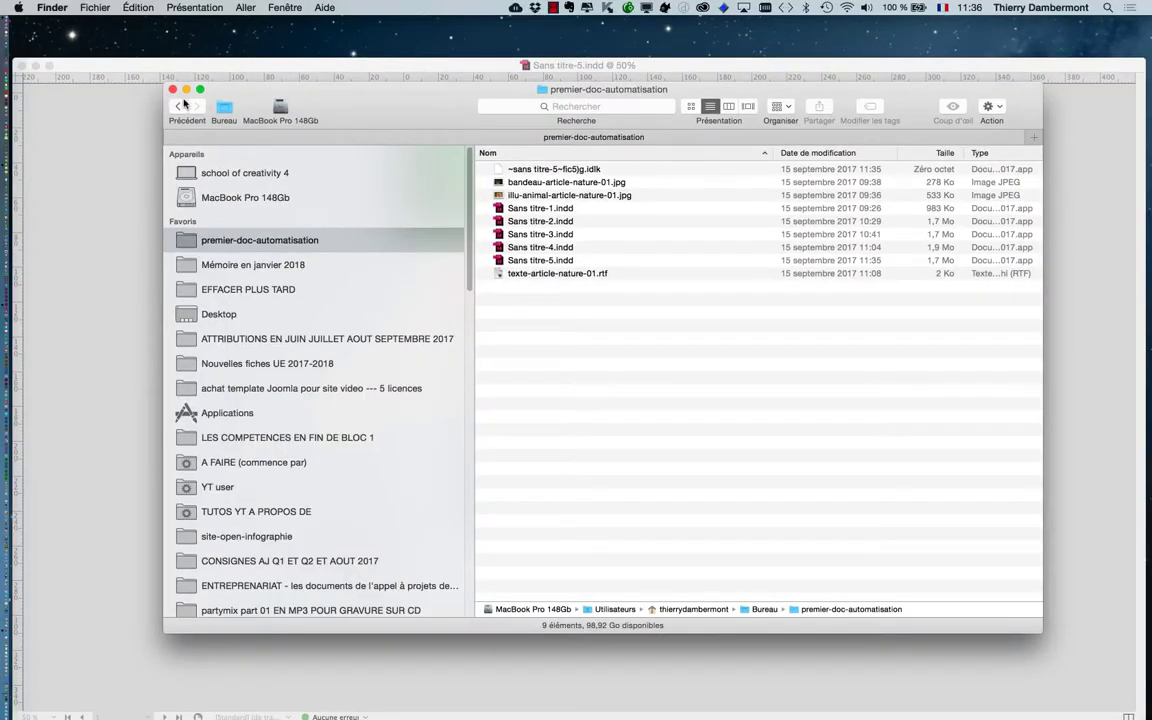
pyautogui.click(172, 88)
pyautogui.click(172, 69)
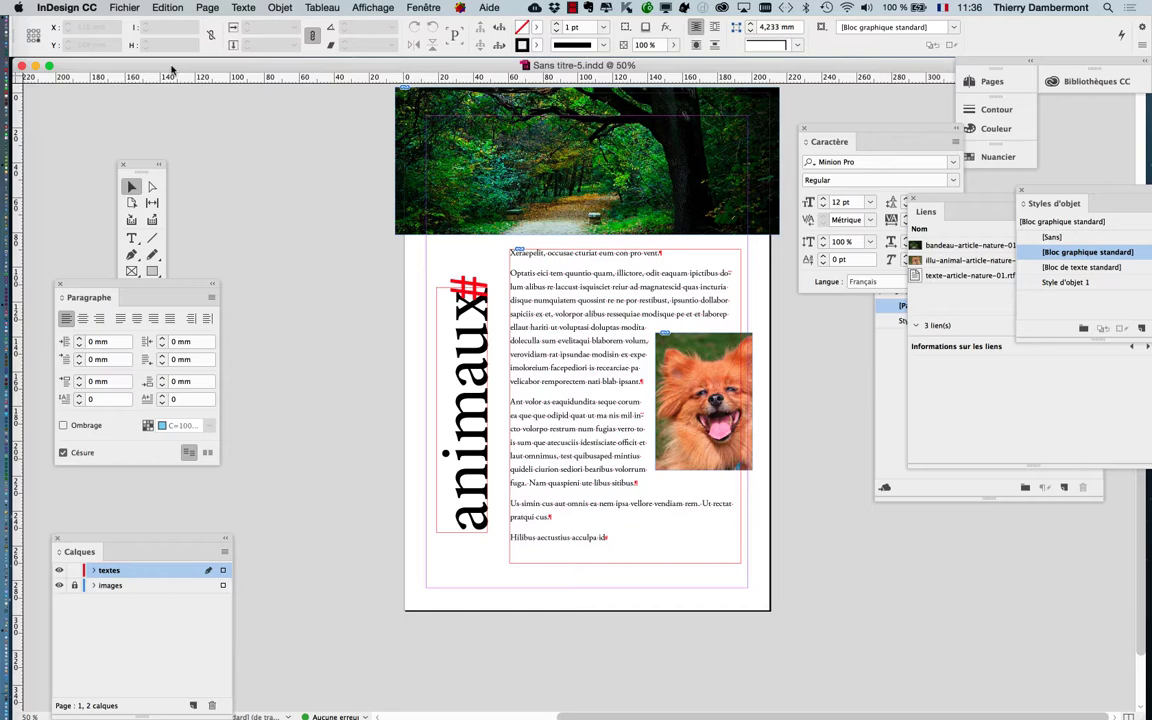
# Start packaging the document, move the Assemblage summary clear of the page, and continue past it.
pyautogui.click(124, 7)
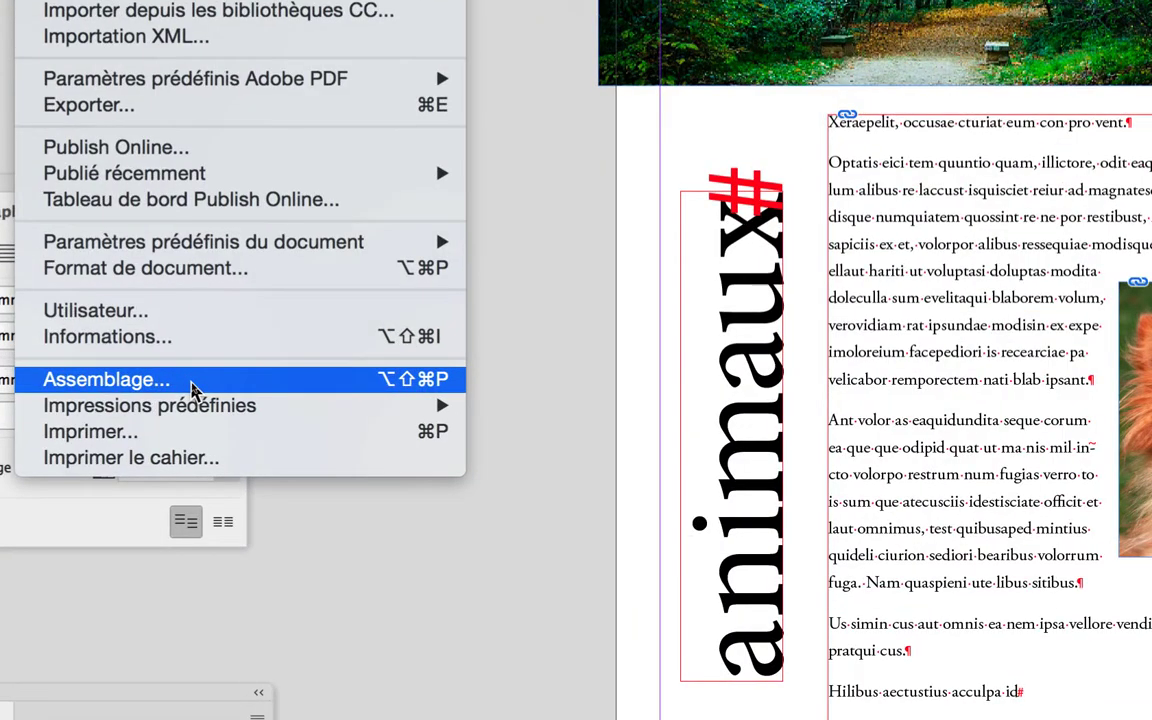
pyautogui.click(192, 384)
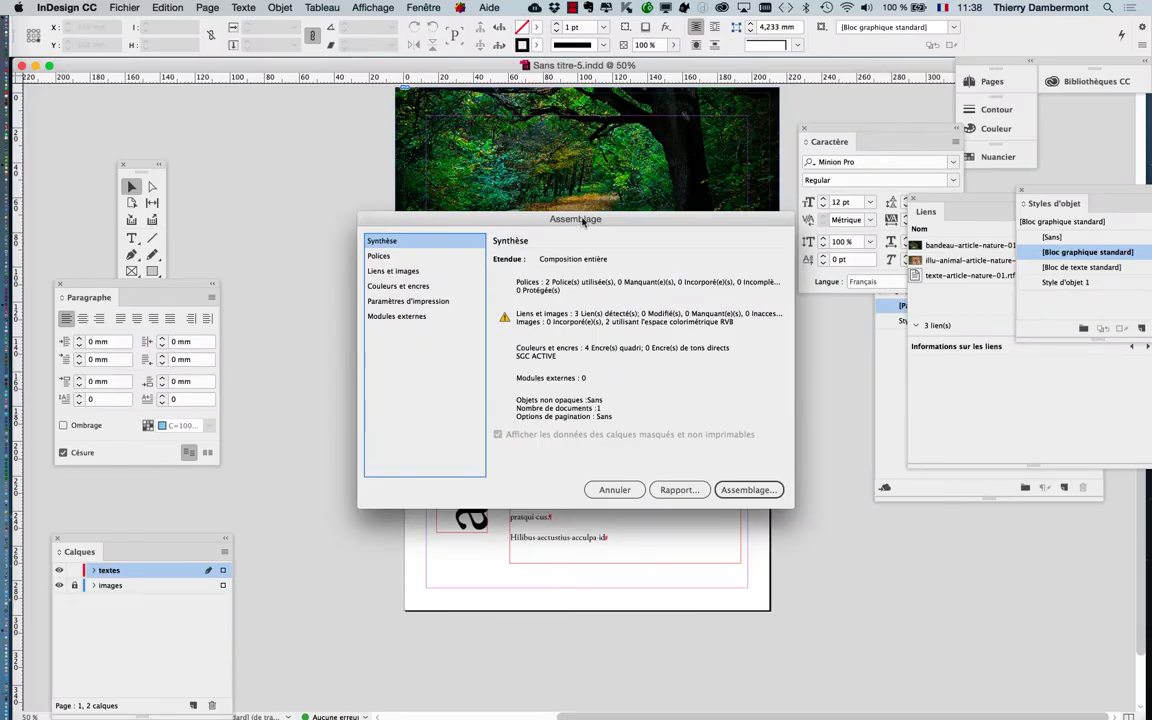
pyautogui.moveTo(583, 220); pyautogui.dragTo(498, 152)
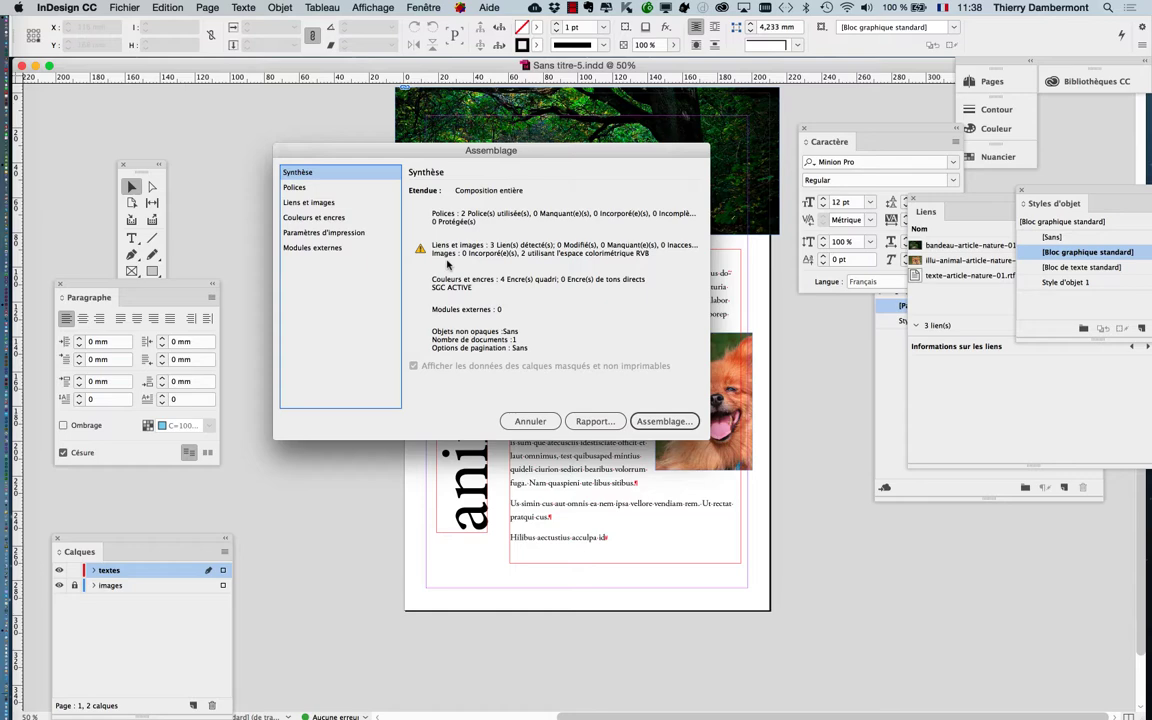
pyautogui.click(685, 425)
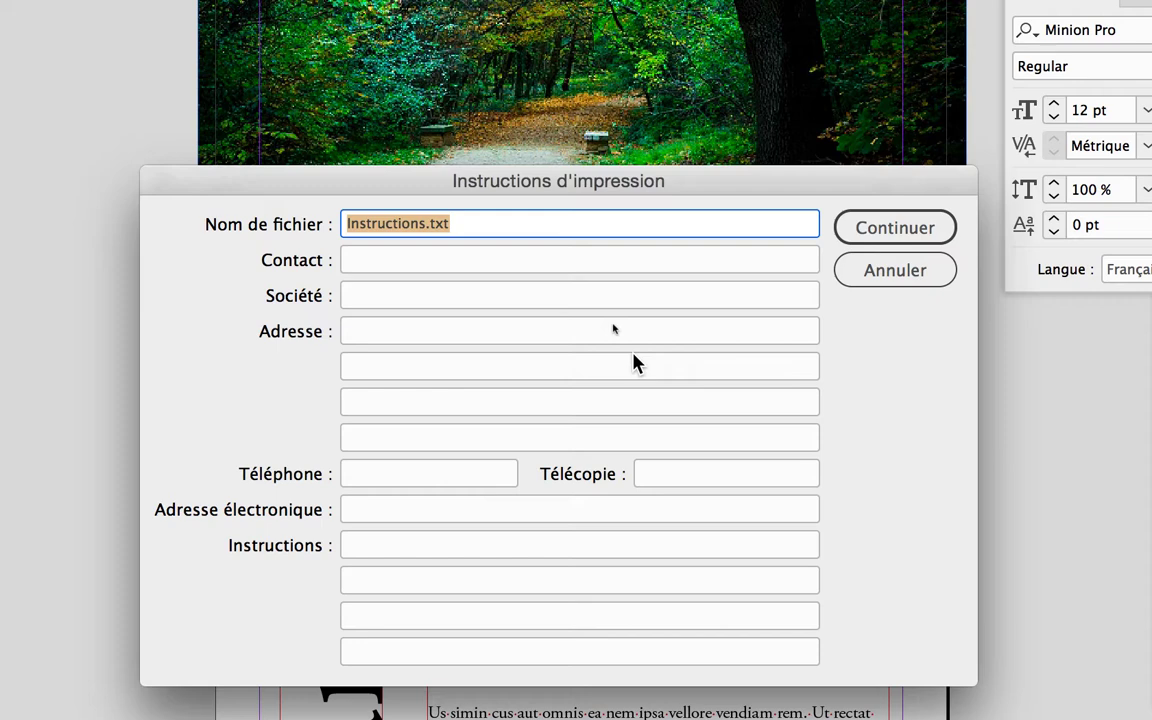
# Keep Instructions.txt as the print instructions file, leave the contact details empty, and continue to the package folder settings.
pyautogui.press('alt+super+8')
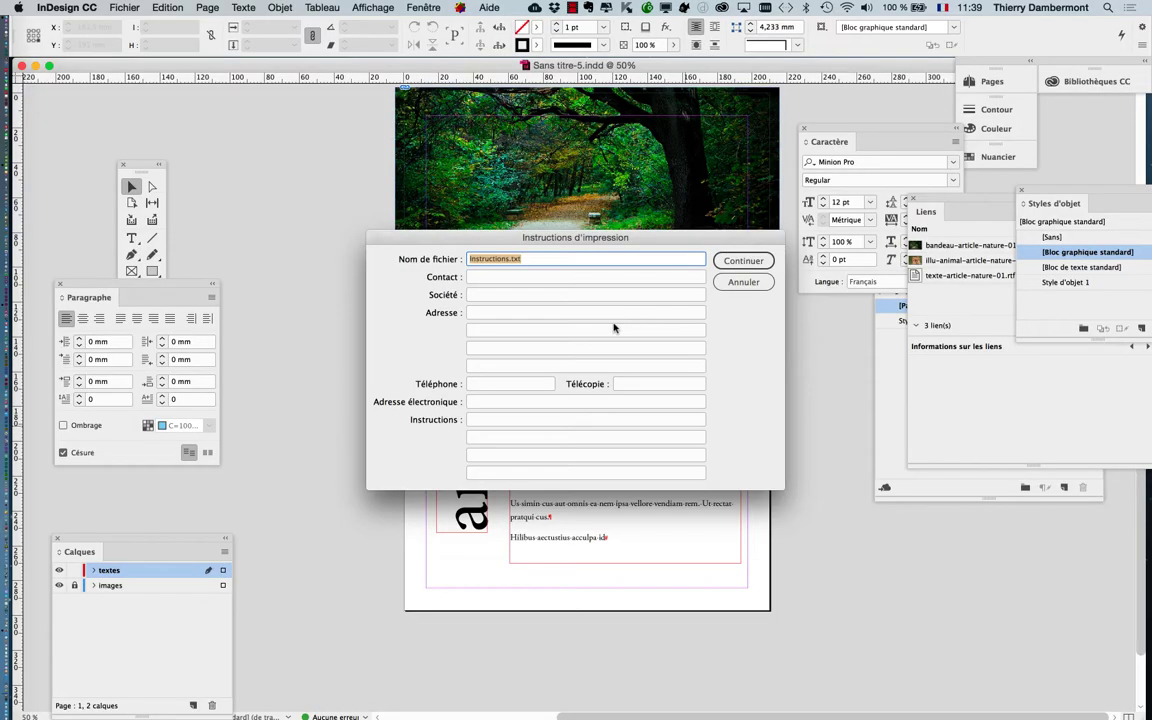
pyautogui.moveTo(705, 242); pyautogui.dragTo(582, 140)
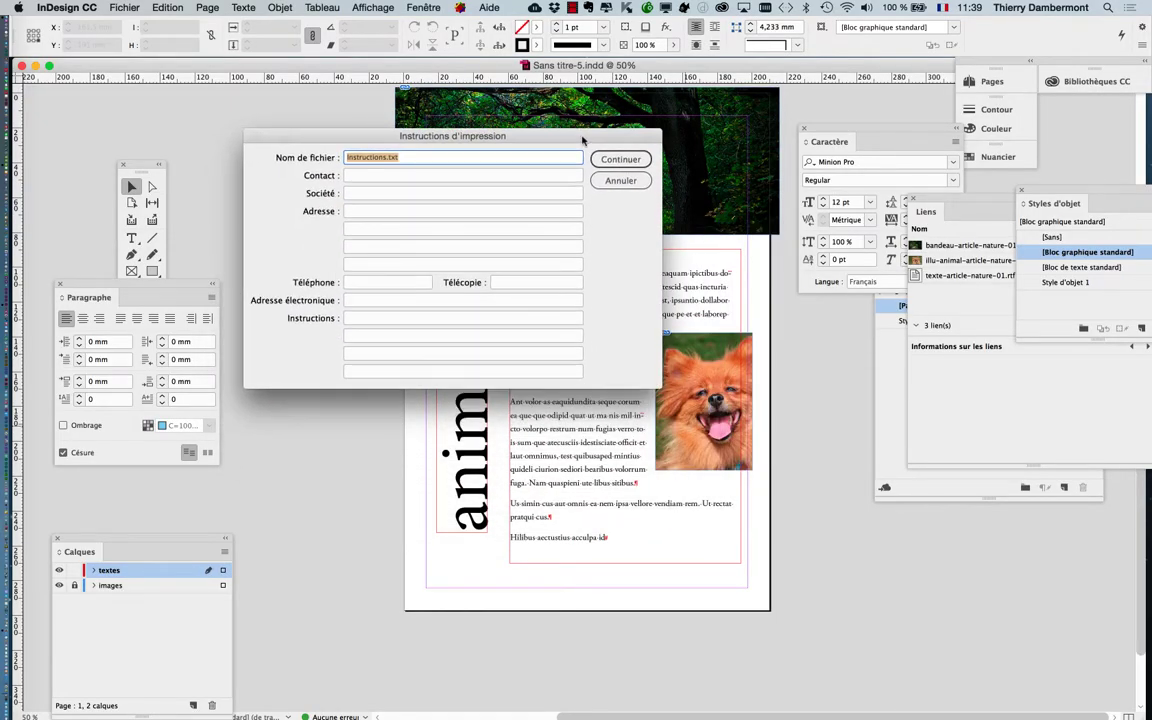
pyautogui.press('alt+super+8')
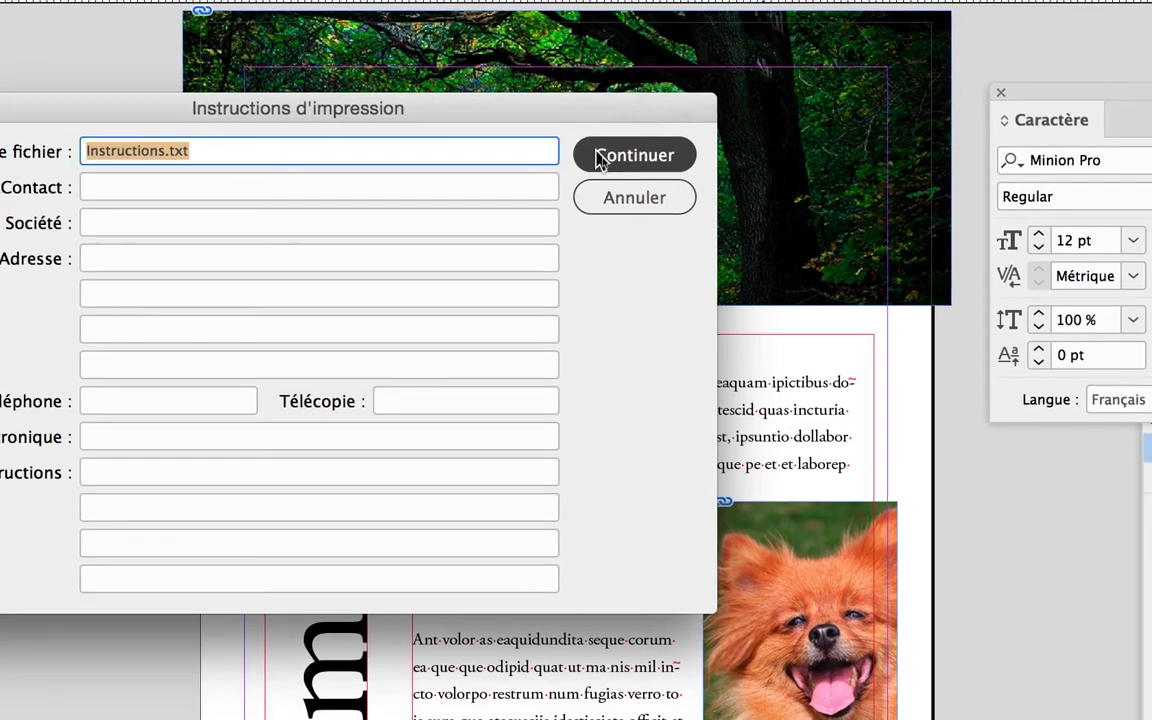
pyautogui.click(620, 182)
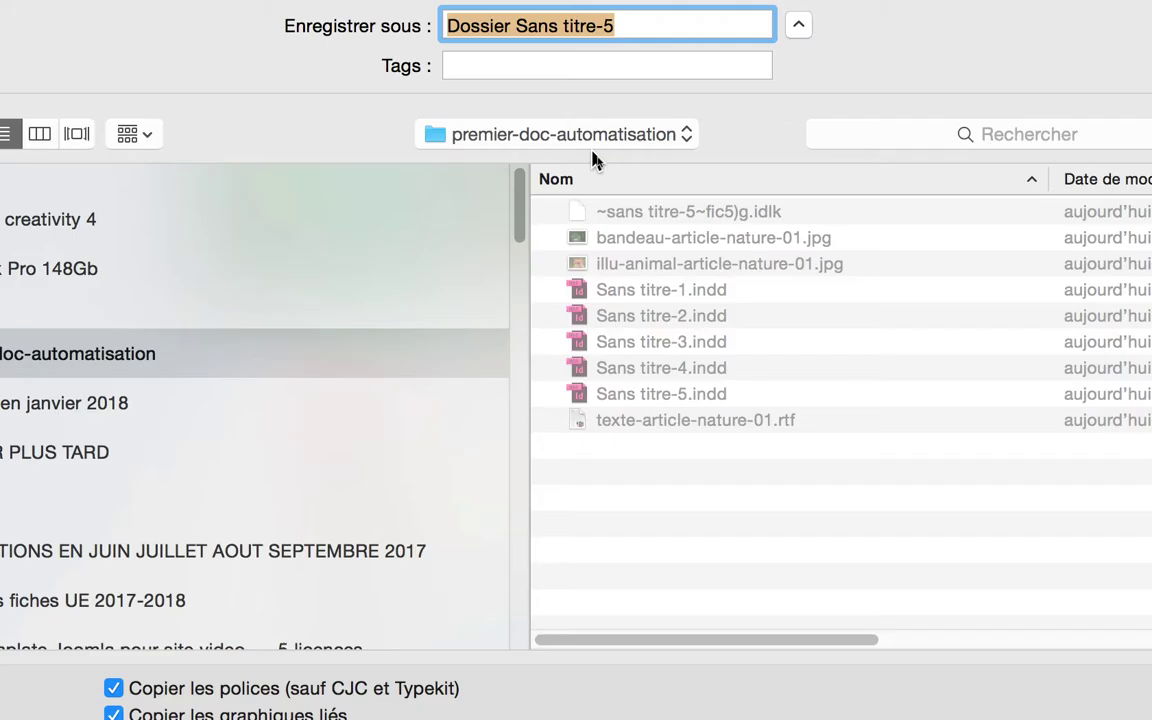
pyautogui.press('alt+super+8')
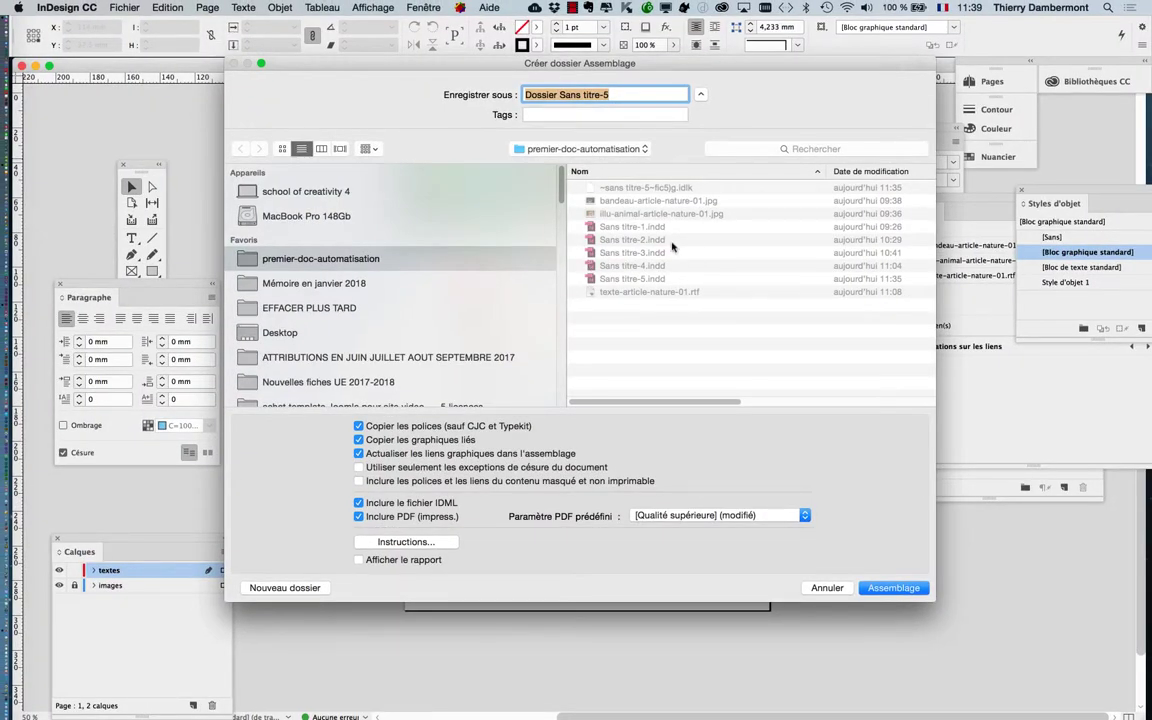
# Package the document on the Desktop (Bureau) in a folder named Dossier Sans titre-5, accepting the font licensing notice.
pyautogui.click(300, 335)
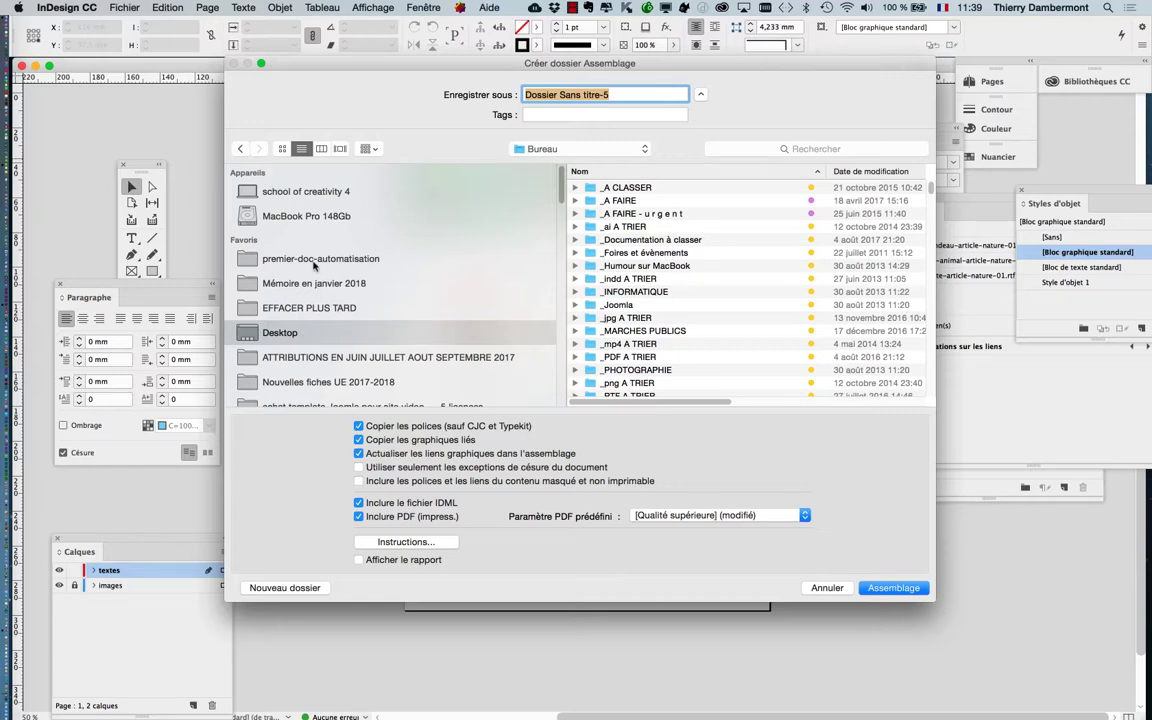
pyautogui.click(875, 171)
pyautogui.click(645, 189)
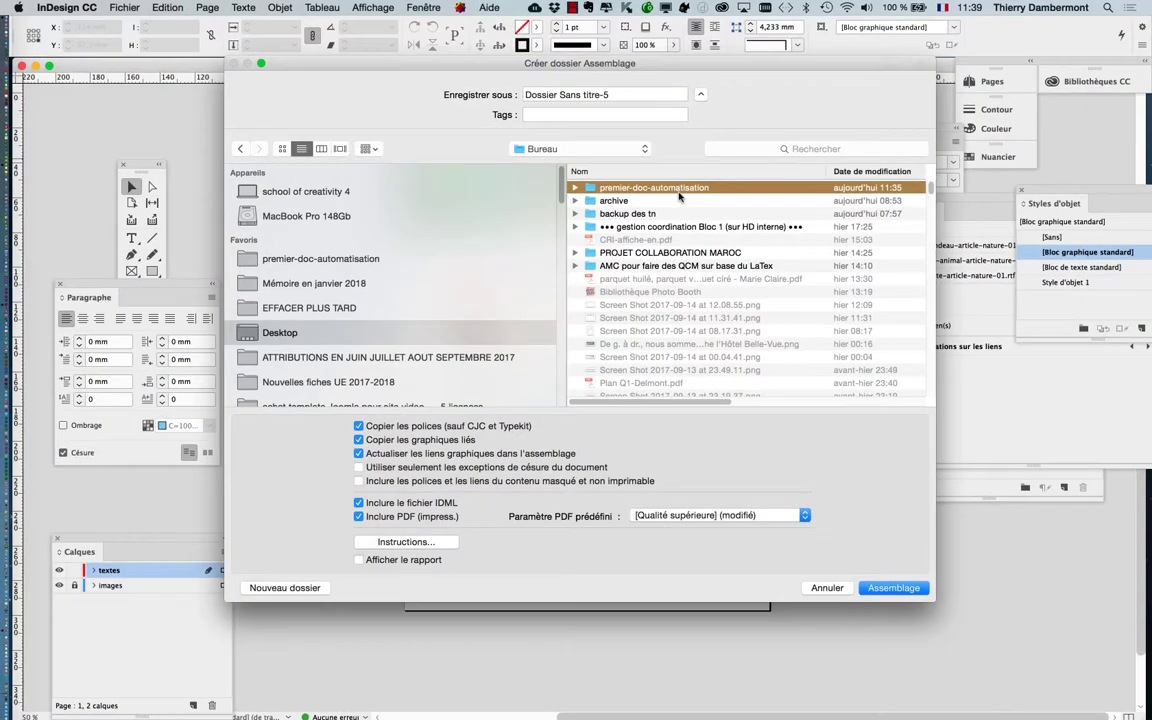
pyautogui.click(615, 96)
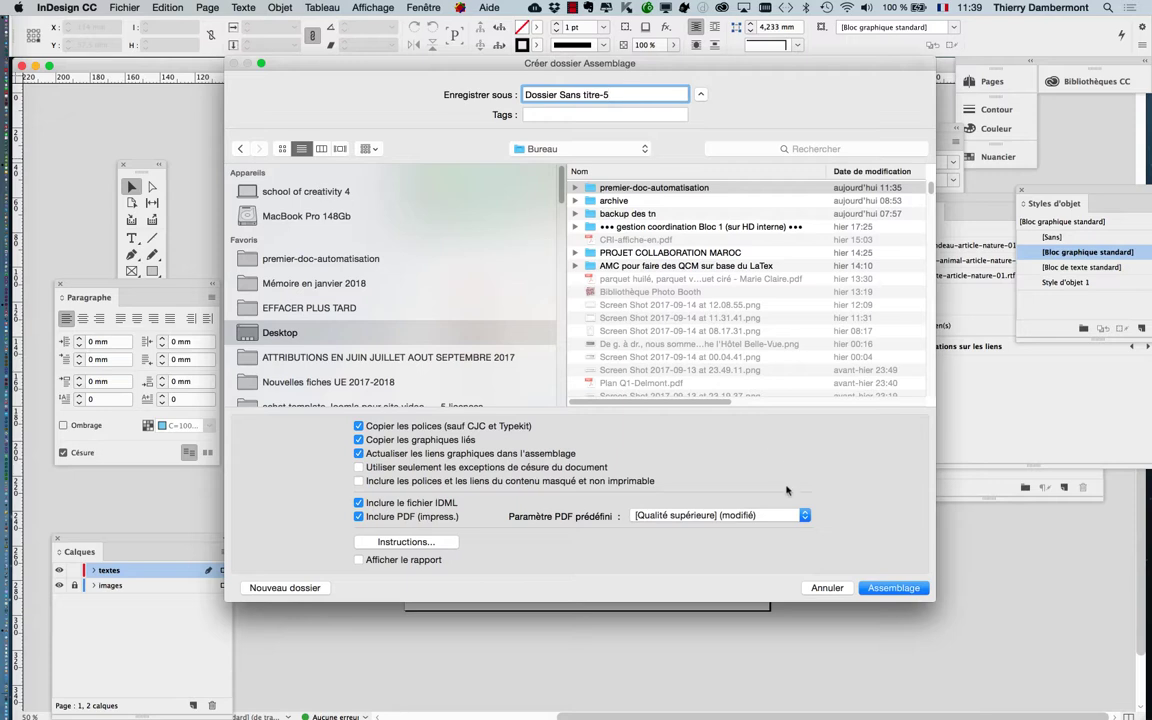
pyautogui.click(903, 589)
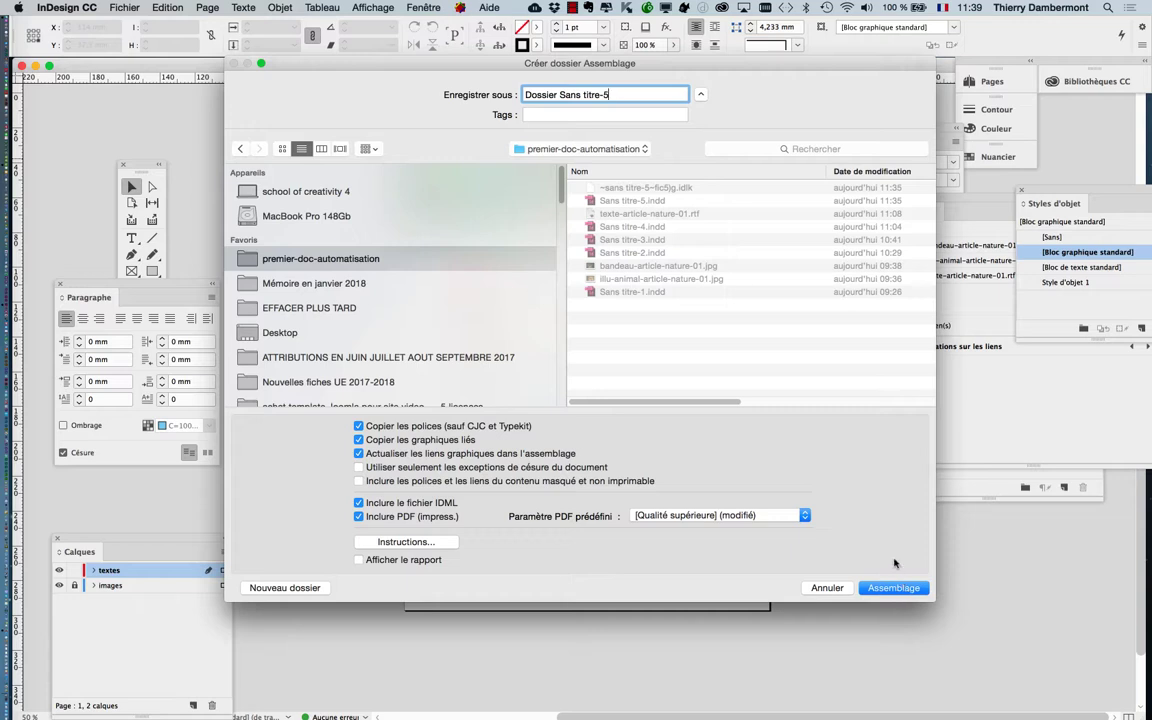
pyautogui.click(590, 149)
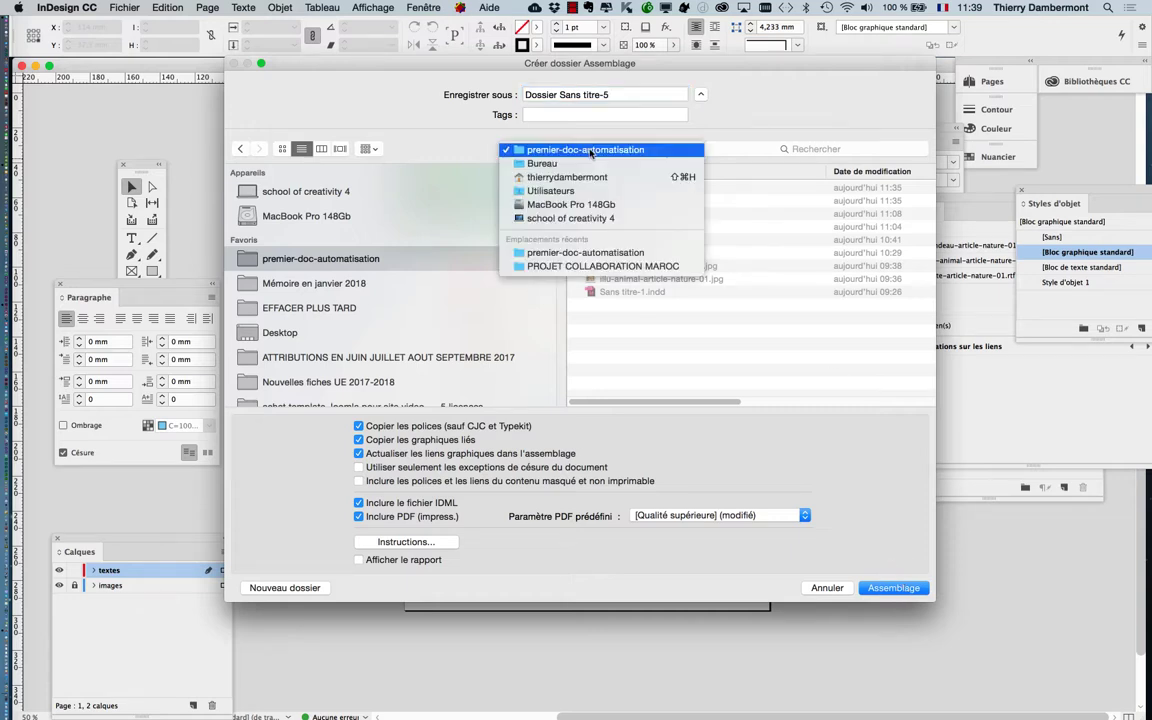
pyautogui.click(595, 167)
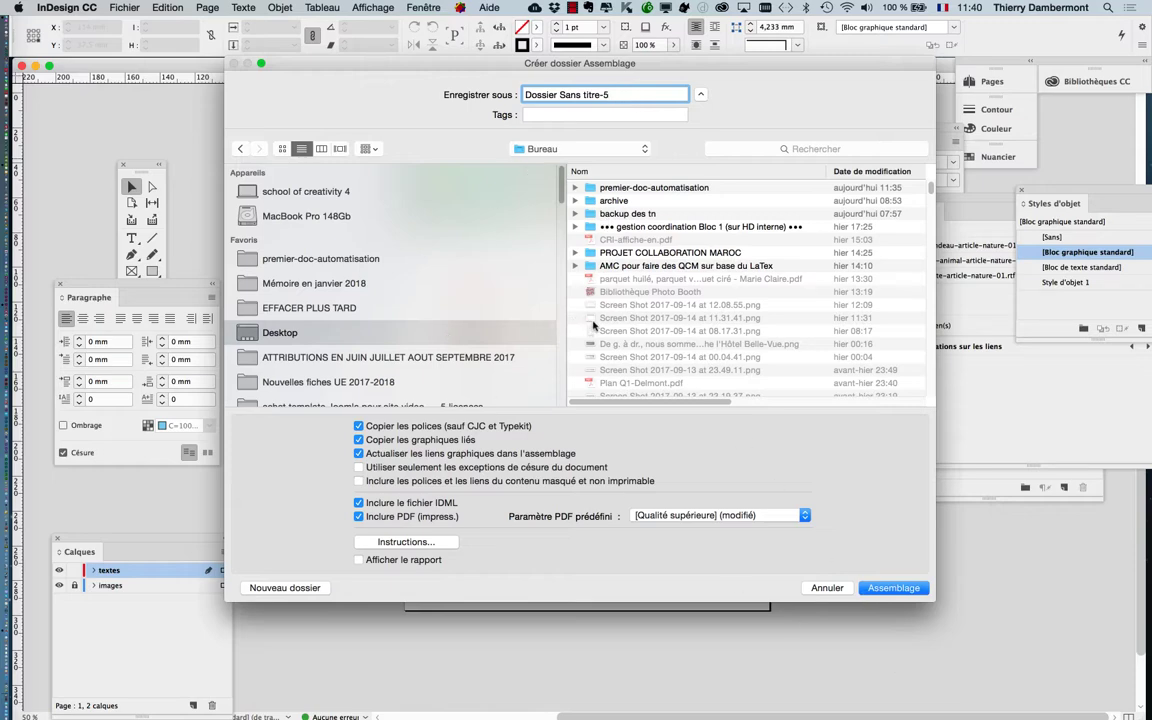
pyautogui.click(893, 588)
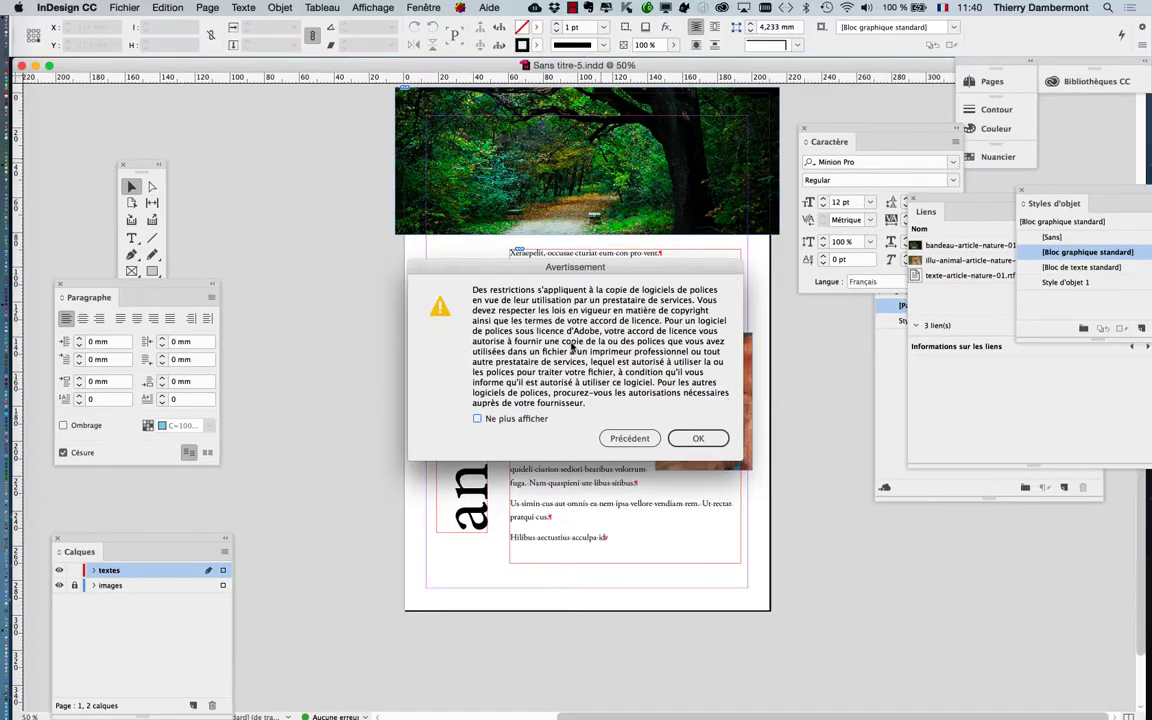
pyautogui.press('Return')
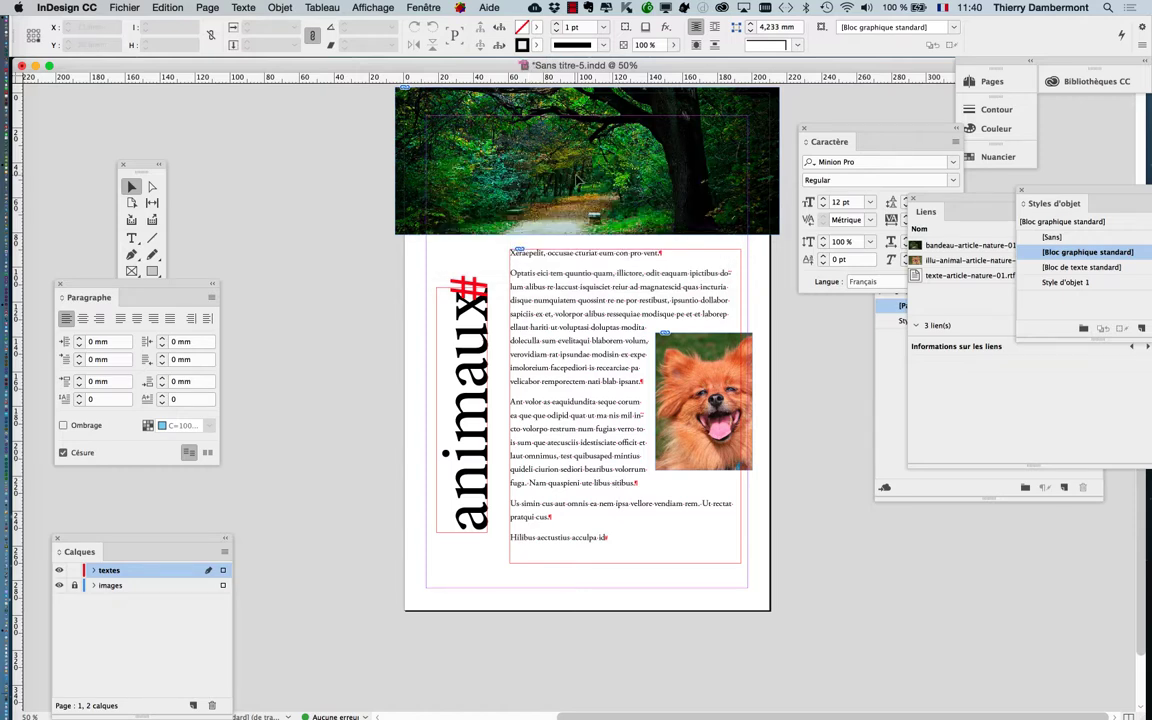
# Close Sans titre-5.indd and save its changes.
pyautogui.click(21, 66)
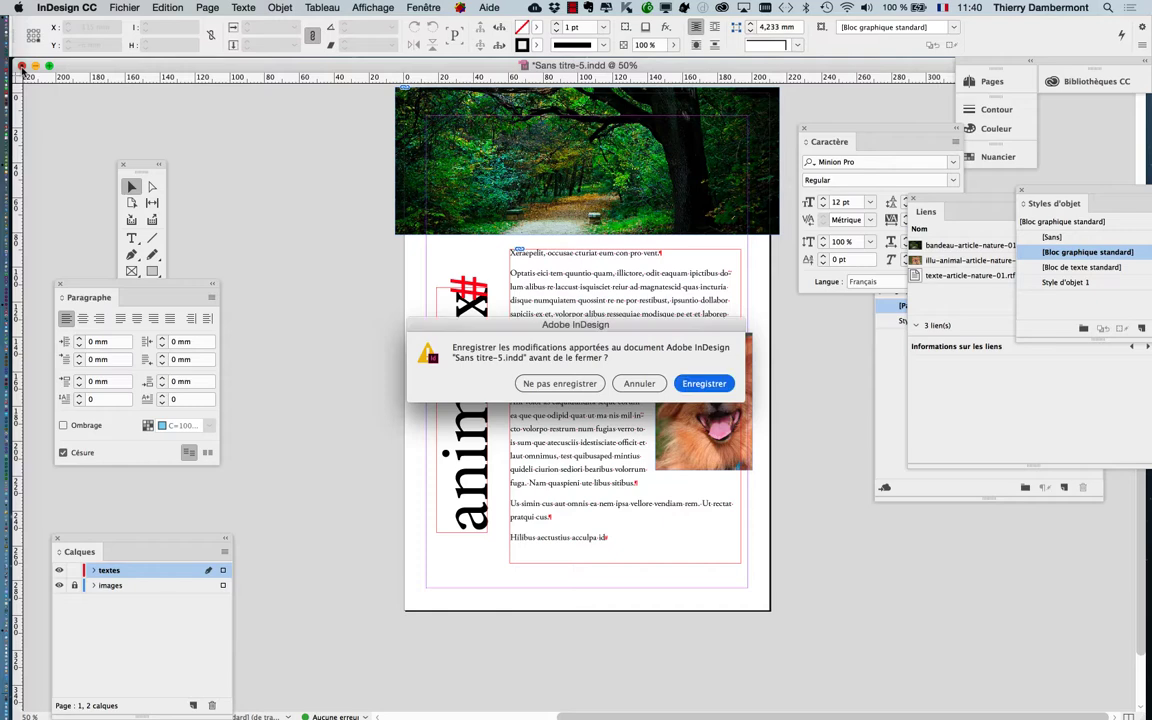
pyautogui.click(704, 384)
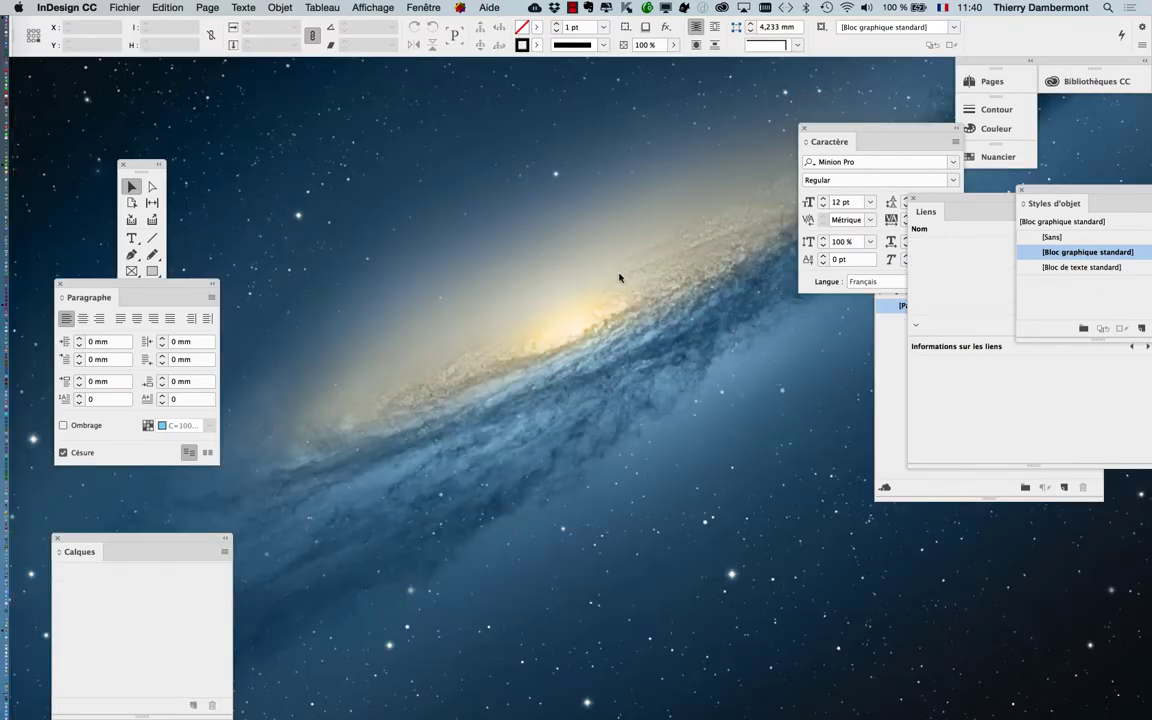
# Switch to Finder and open a new window showing the Desktop folder.
pyautogui.press('super+Tab')
pyautogui.press('super+Tab')
pyautogui.click(100, 6)
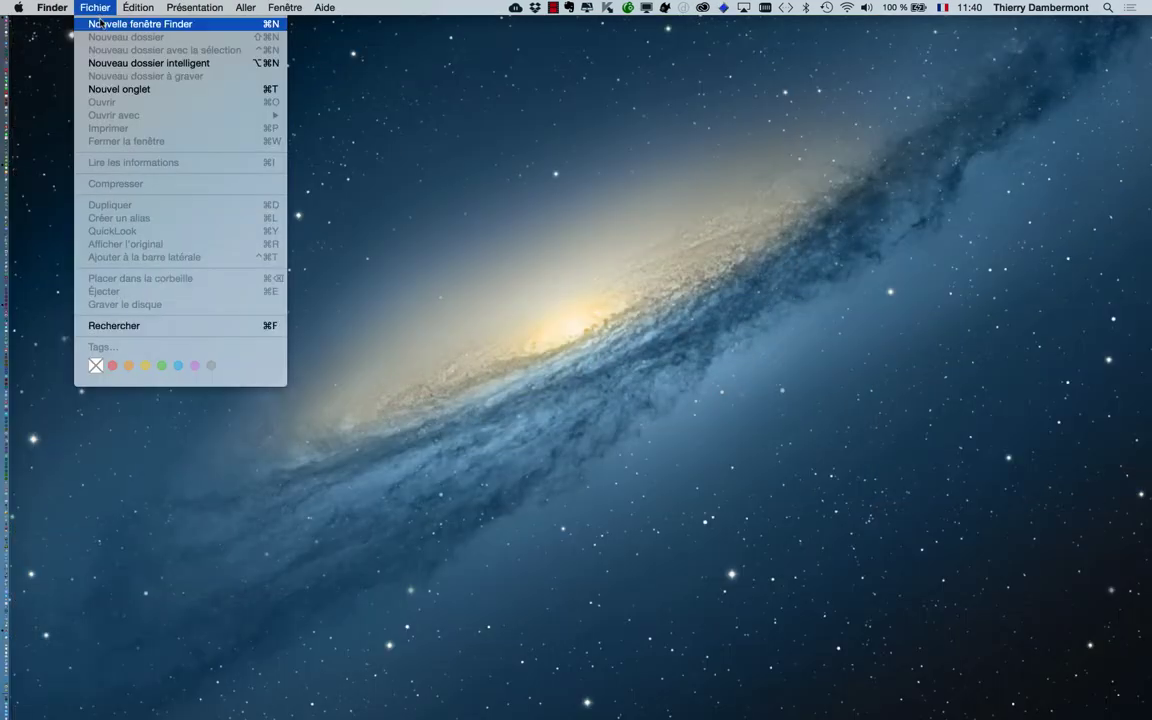
pyautogui.click(100, 21)
pyautogui.click(263, 314)
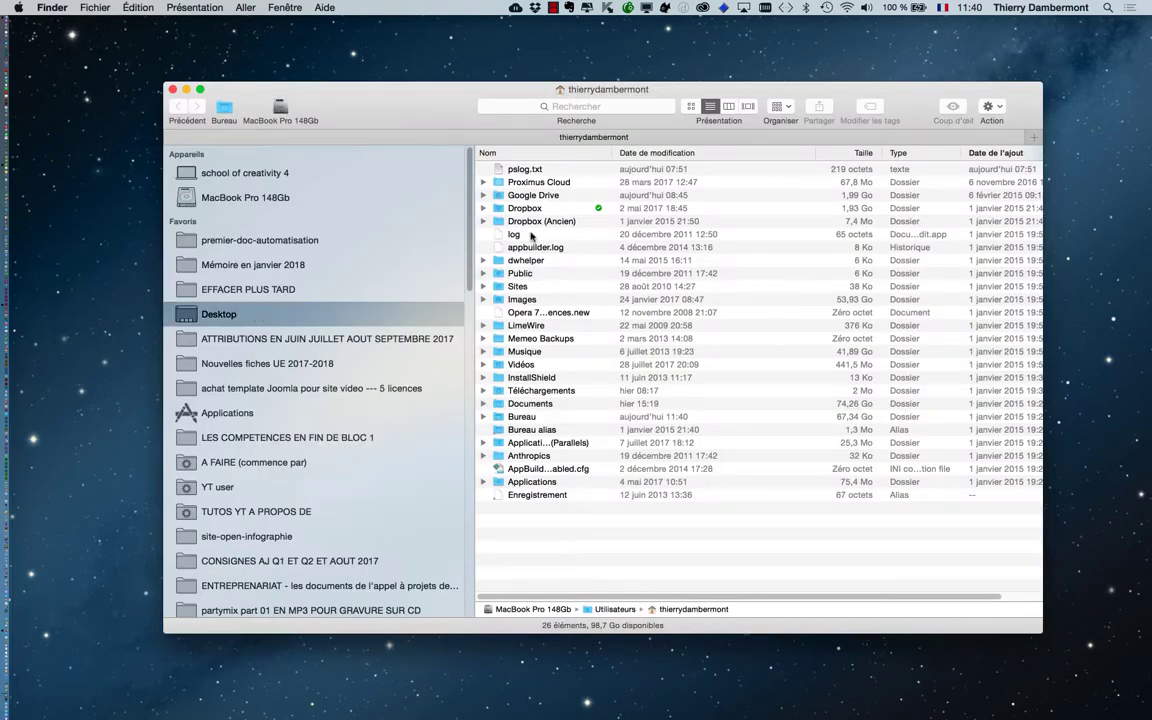
# Add the Dossier Sans titre-5 folder to the Finder favourites, open it in list view, and make the window shorter.
pyautogui.click(520, 170)
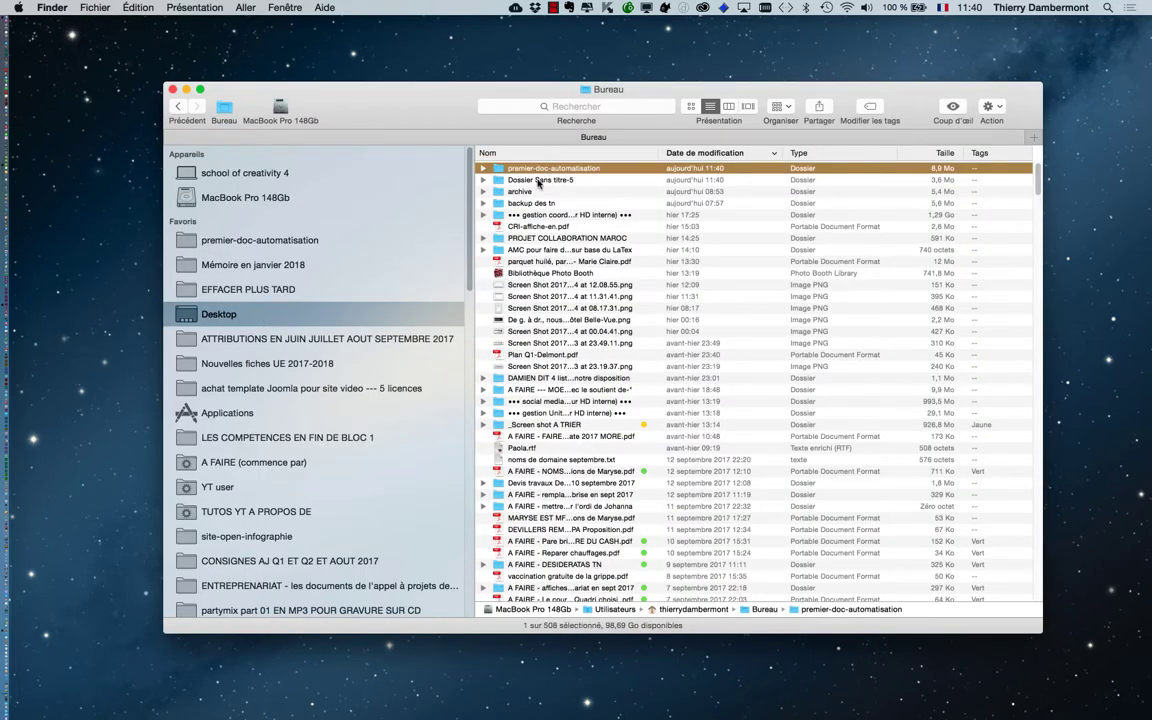
pyautogui.click(538, 181)
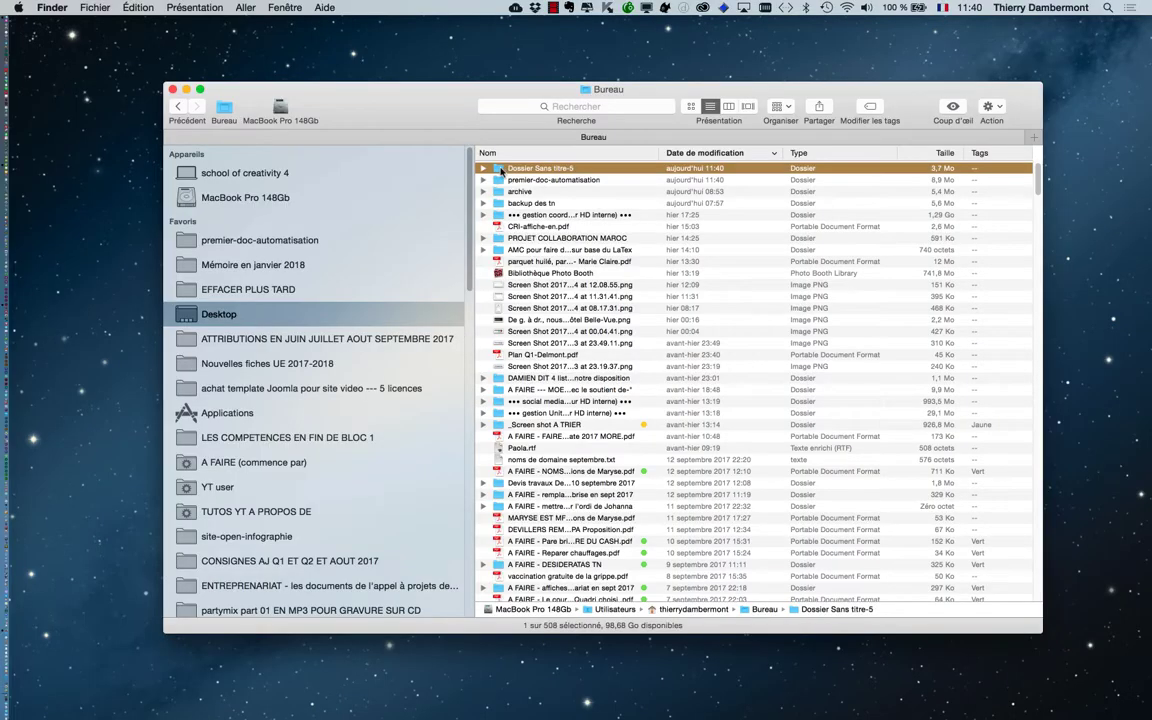
pyautogui.moveTo(502, 172); pyautogui.dragTo(277, 248)
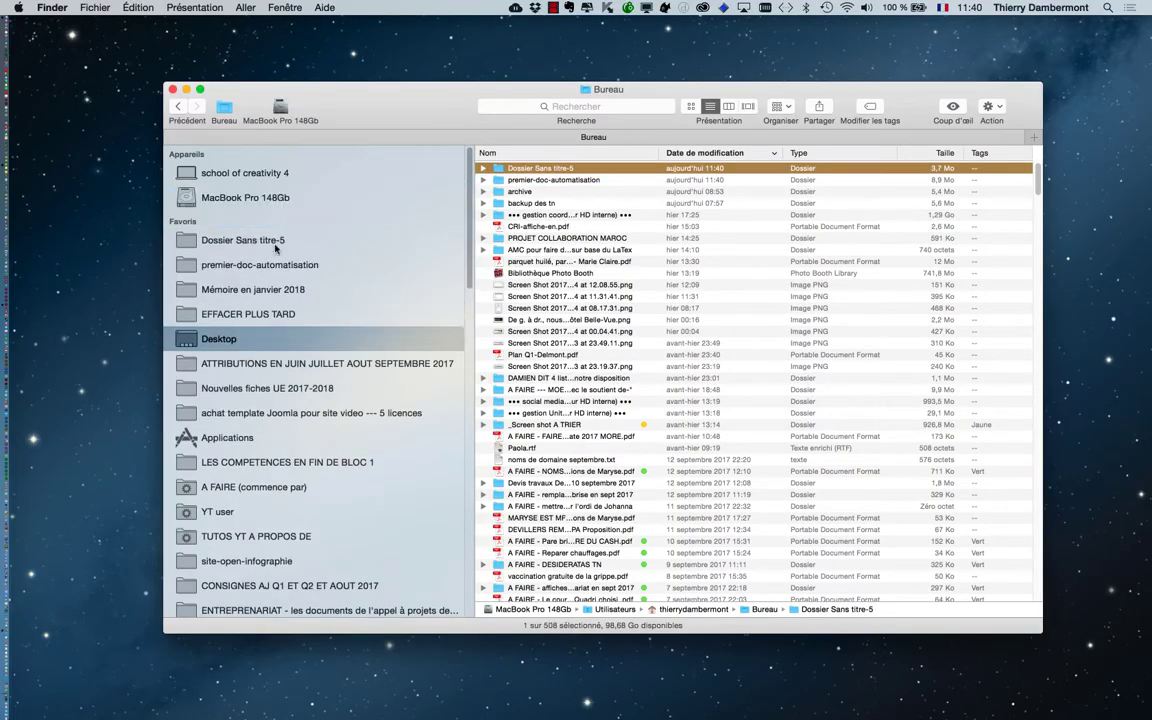
pyautogui.click(275, 245)
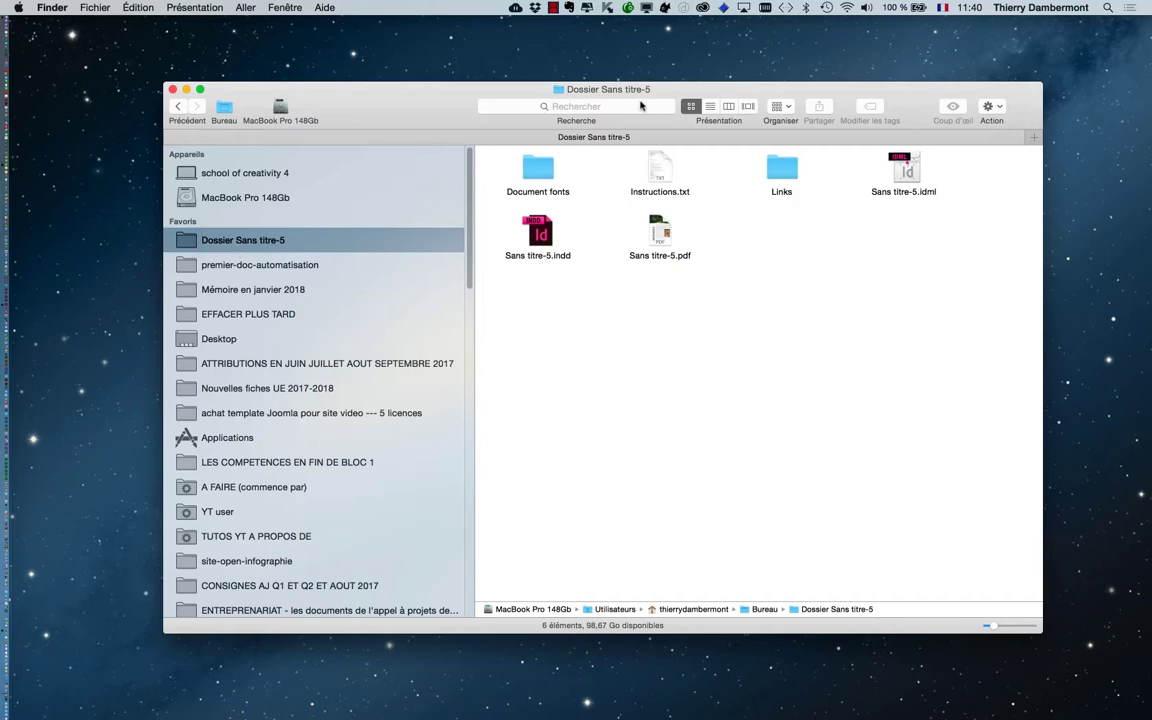
pyautogui.click(710, 106)
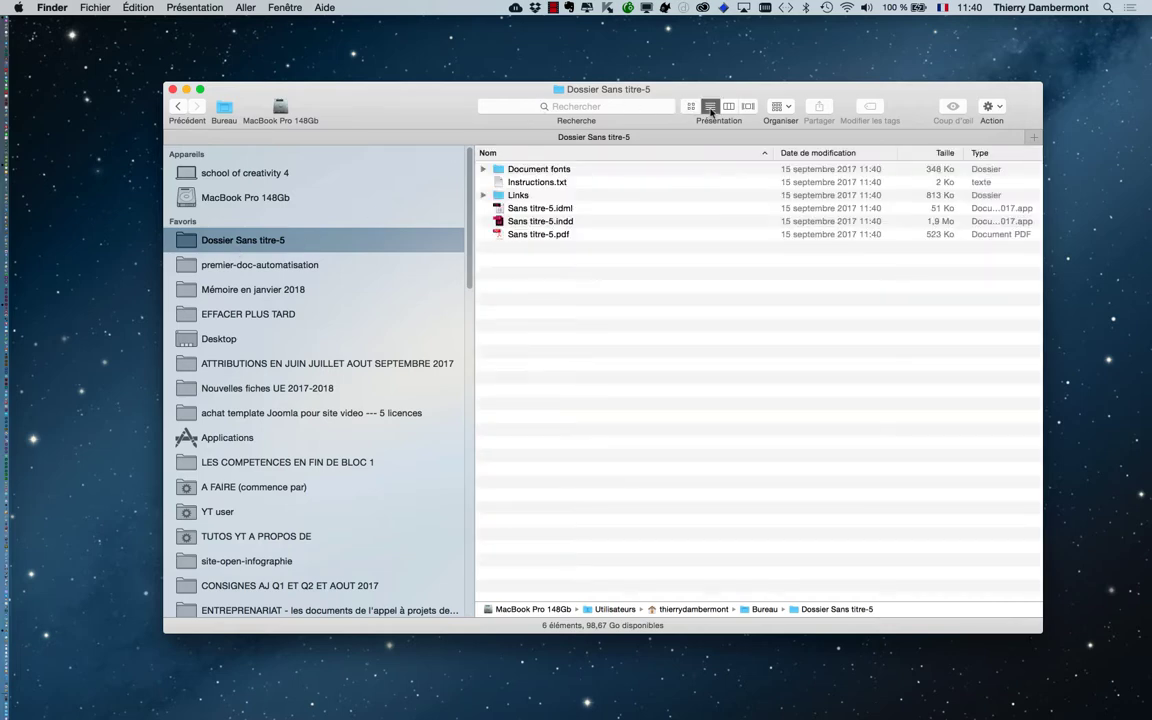
pyautogui.moveTo(1040, 632); pyautogui.dragTo(1027, 461)
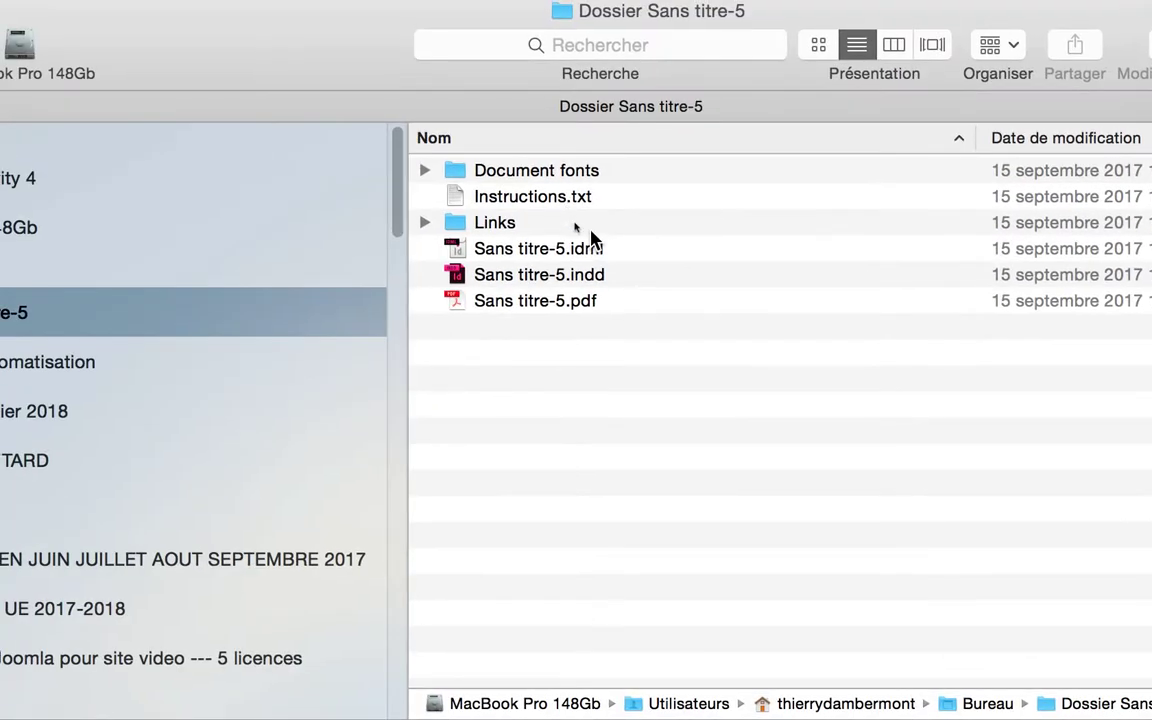
# Examine the packaged IDML, INDD and PDF files, the Links folder and Instructions.txt inside Dossier Sans titre-5.
pyautogui.click(584, 223)
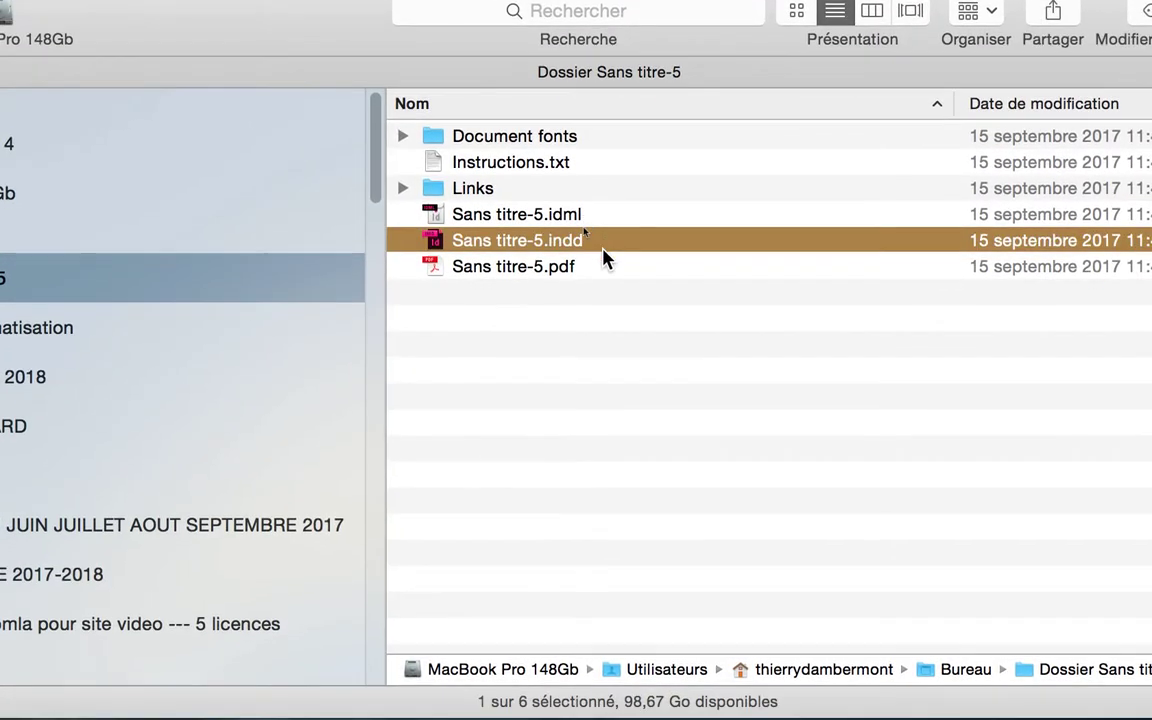
pyautogui.press('Down')
pyautogui.click(603, 237)
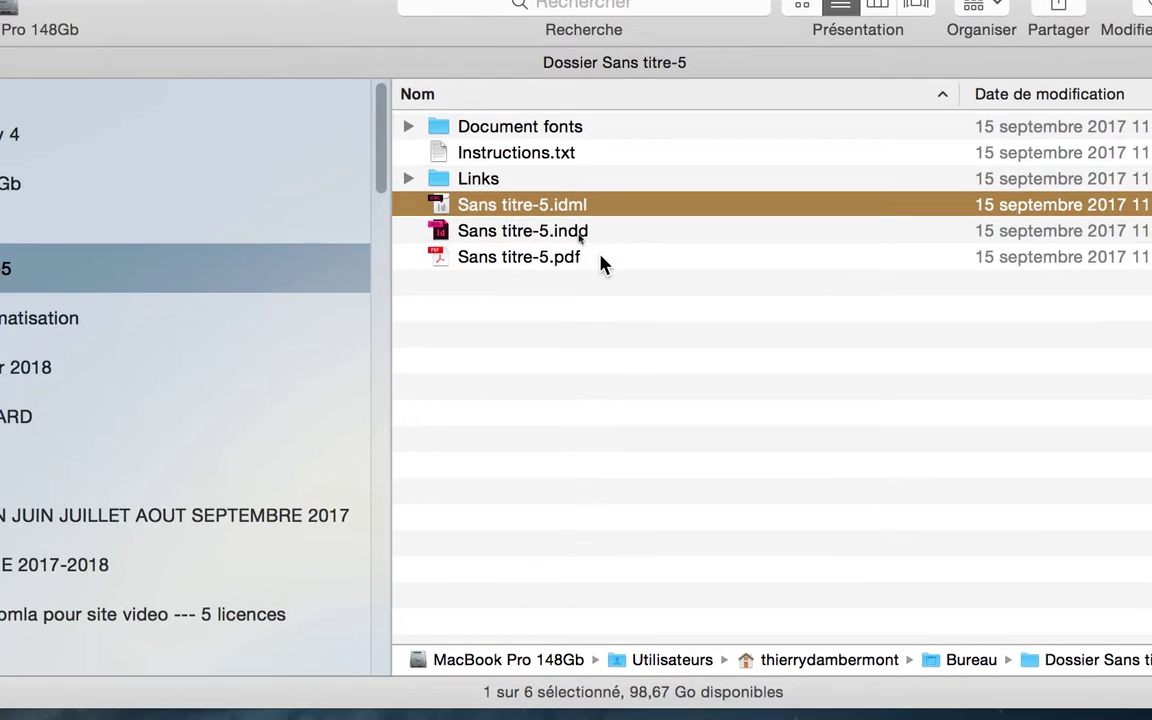
pyautogui.click(592, 288)
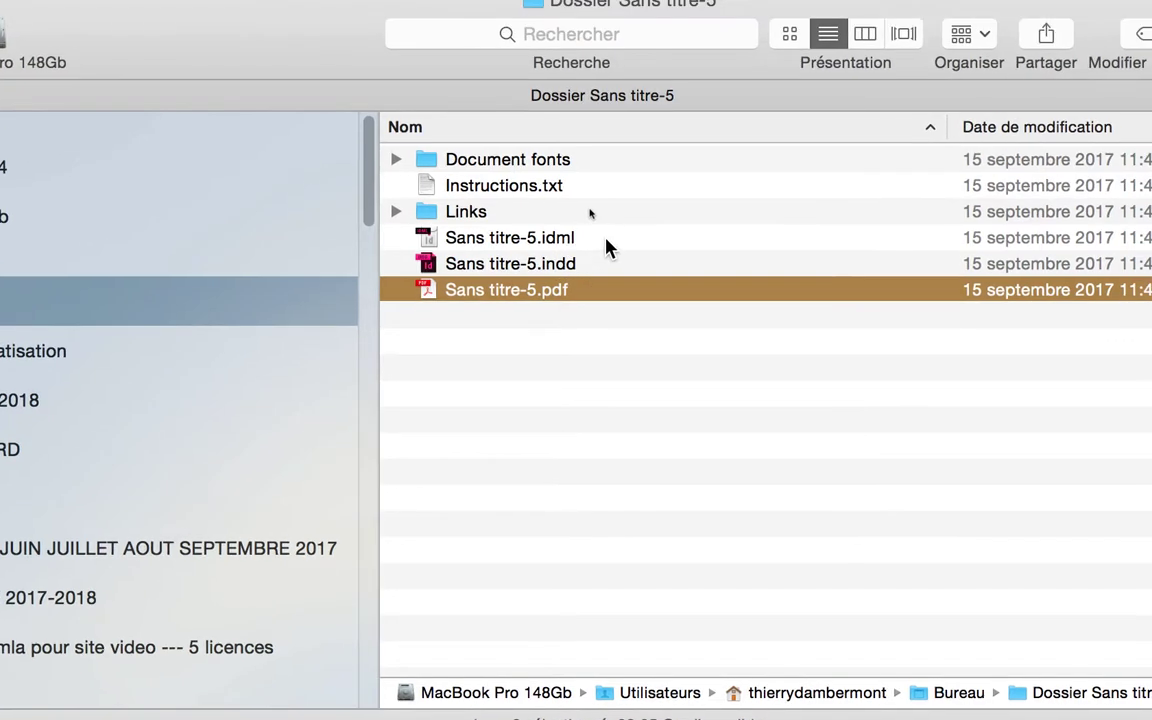
pyautogui.click(629, 208)
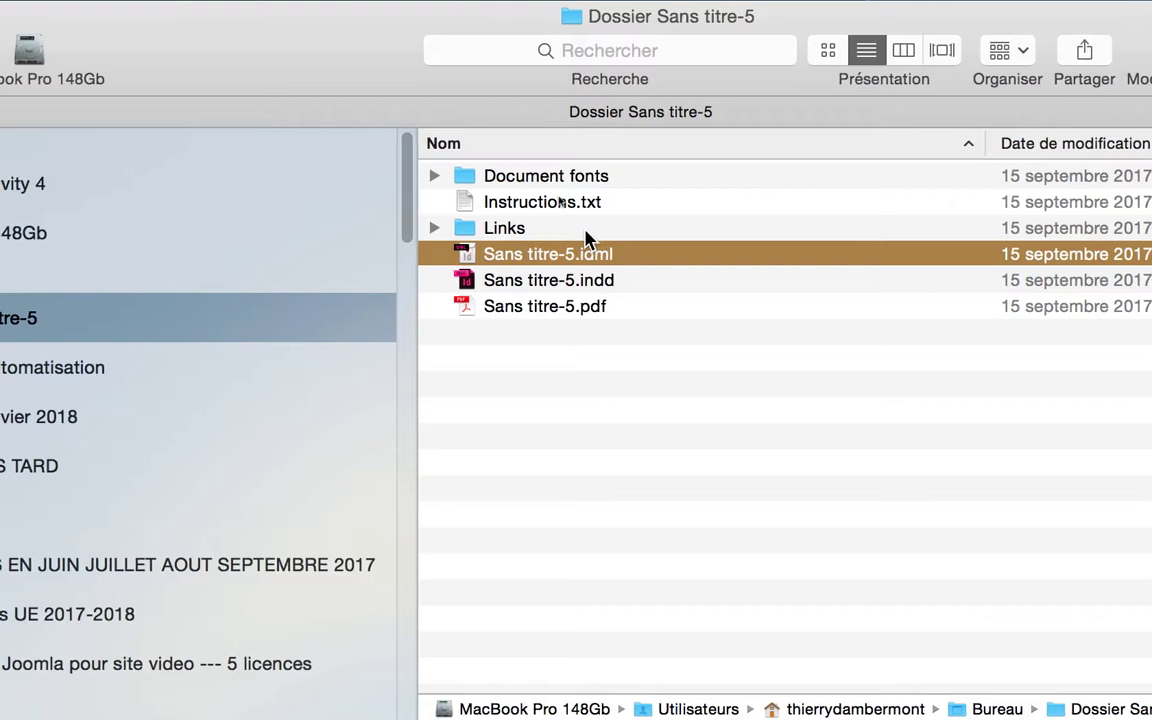
pyautogui.click(587, 231)
pyautogui.click(585, 207)
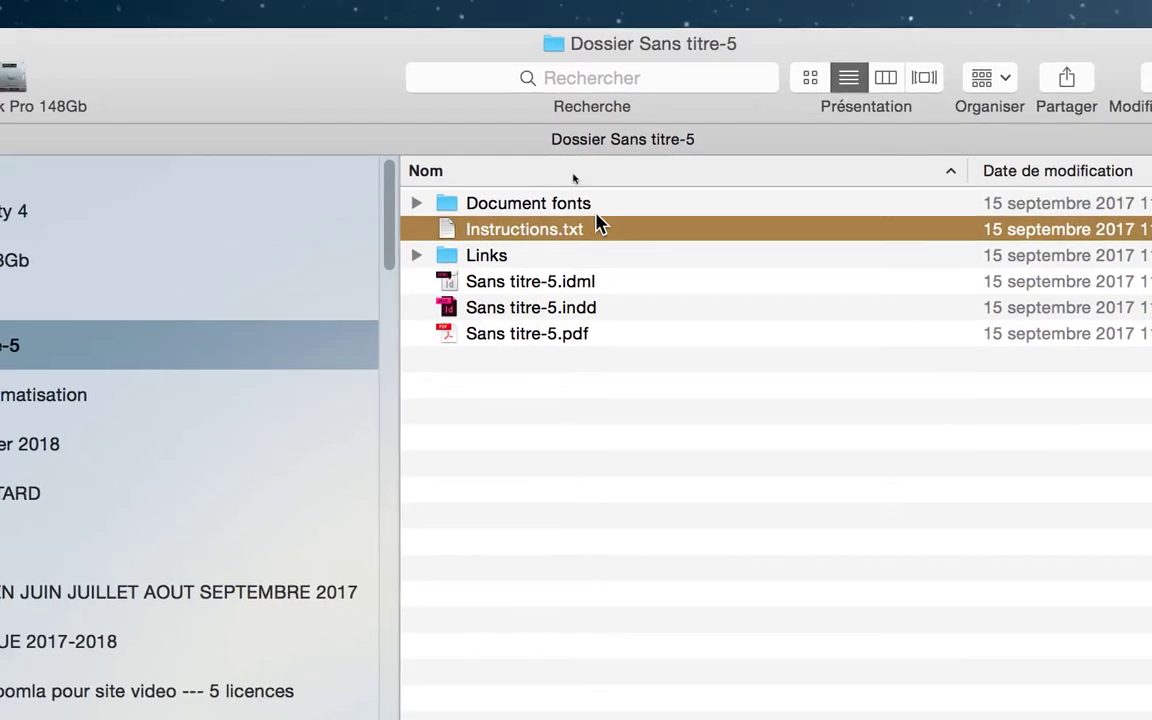
# Expand the Document fonts folder to check the packaged fonts, and collapse it again.
pyautogui.click(528, 193)
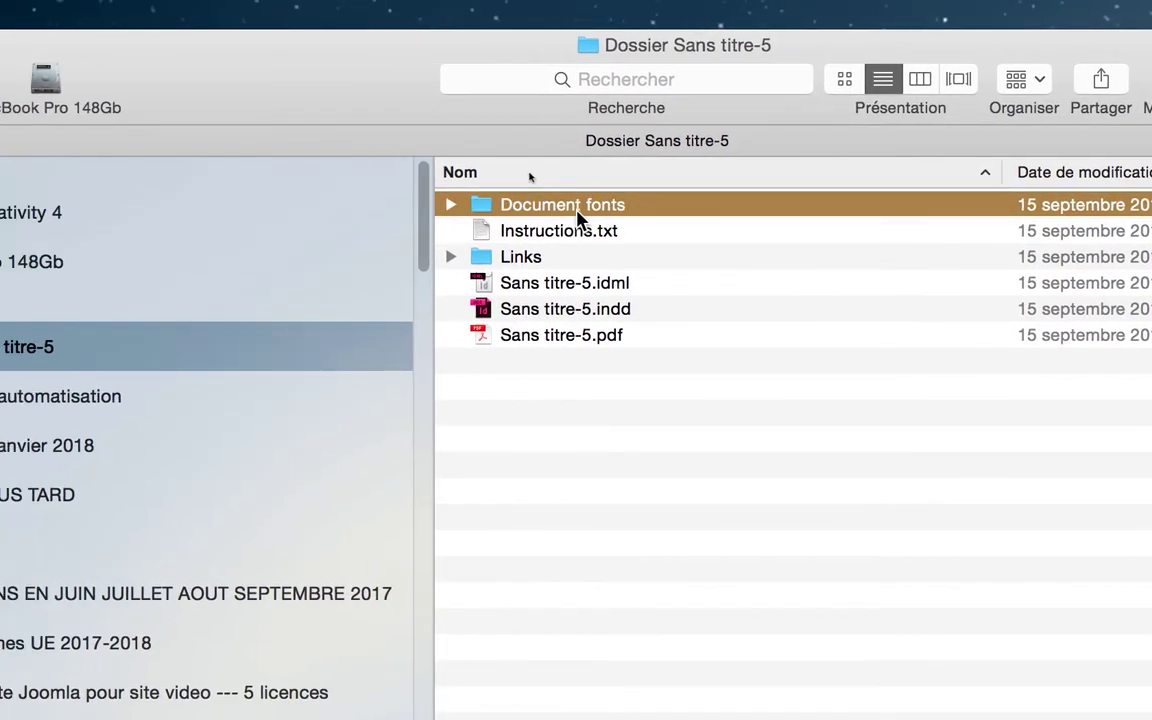
pyautogui.click(398, 190)
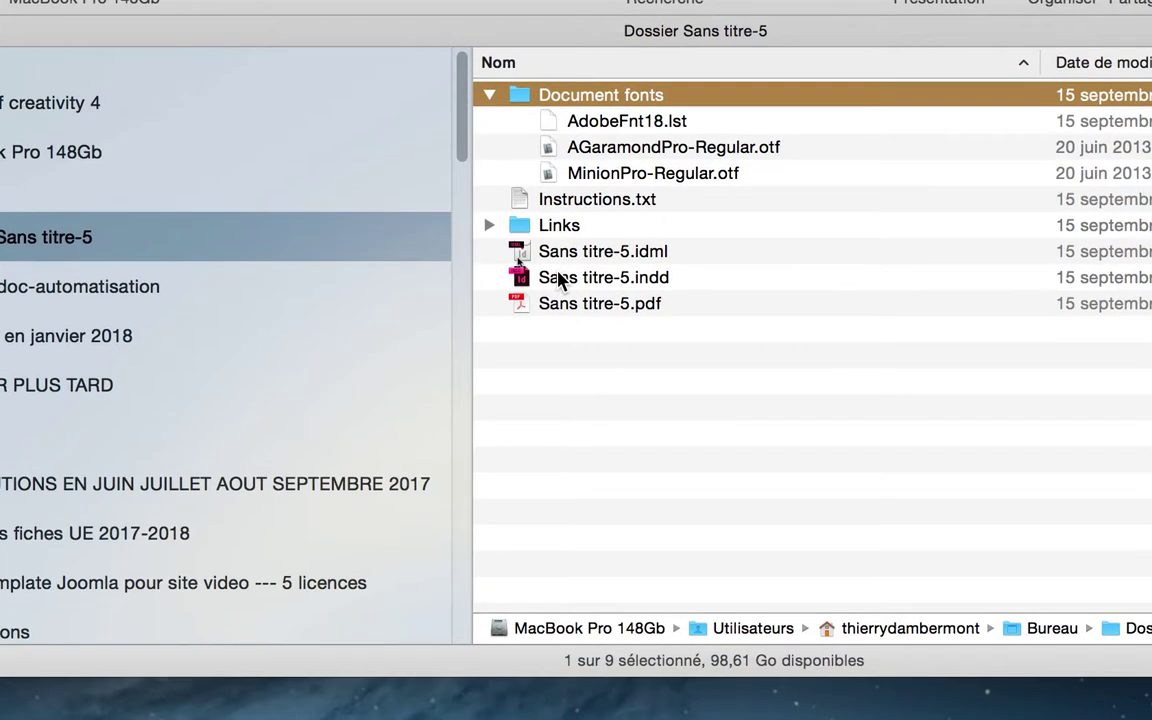
pyautogui.click(603, 390)
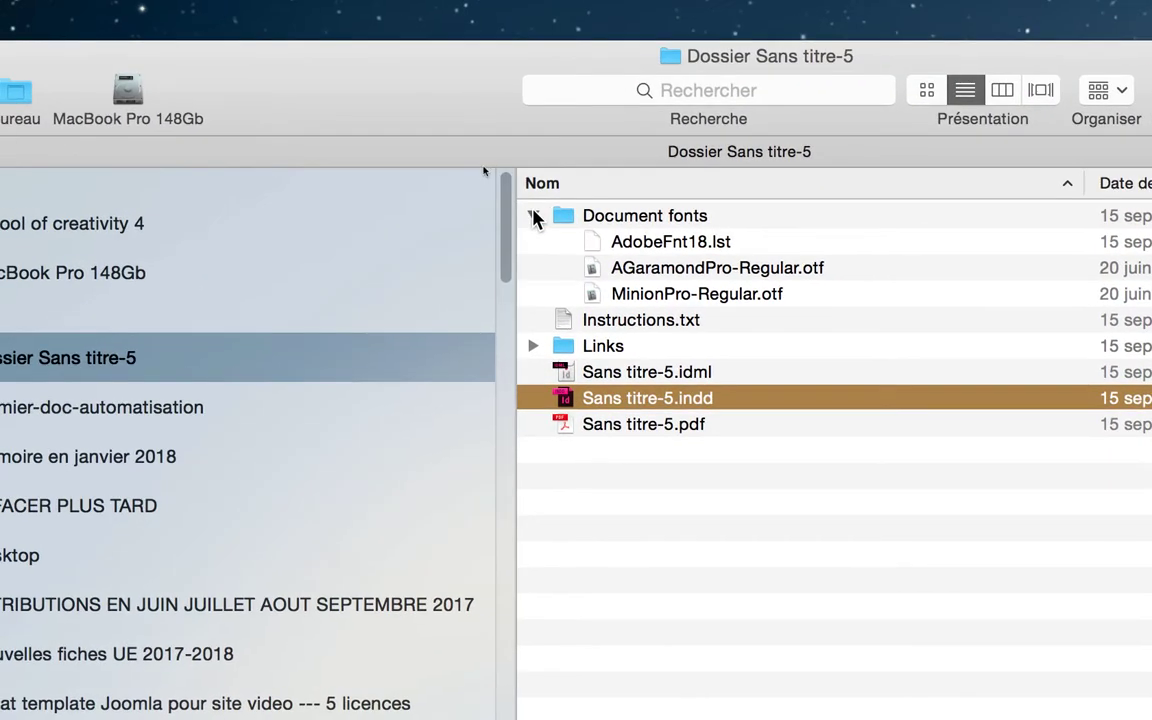
pyautogui.click(489, 94)
pyautogui.click(534, 216)
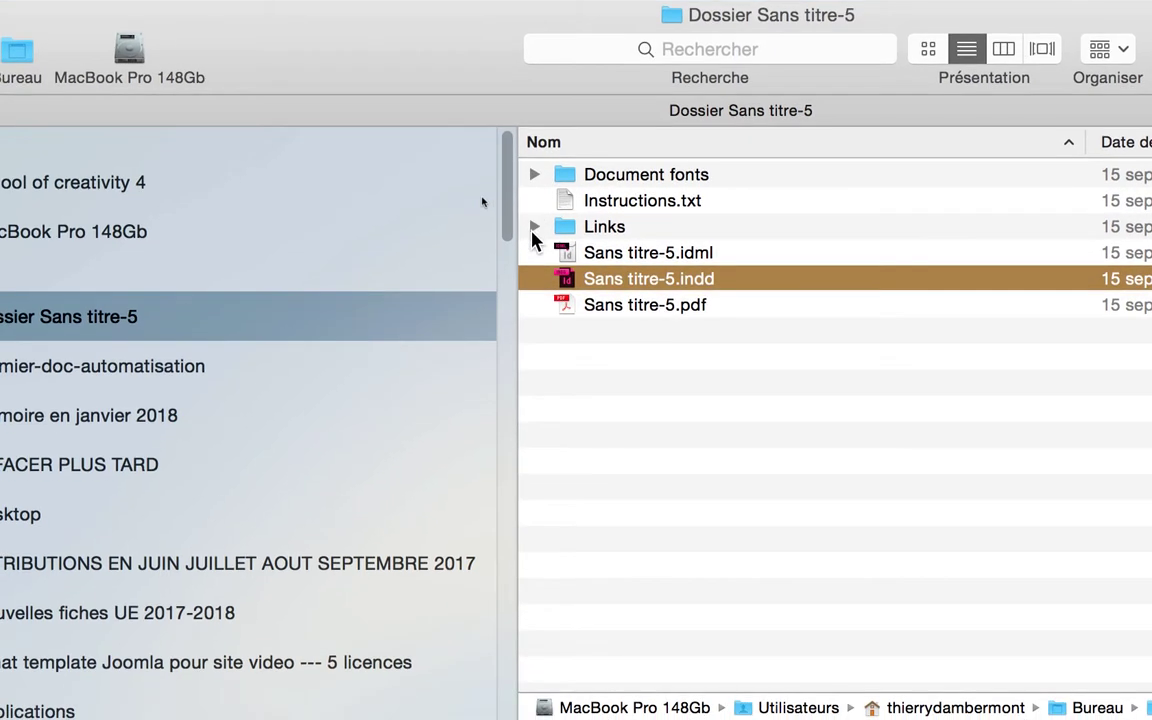
# Expand the Links folder and check the packaged banner image, animal image and article text file.
pyautogui.click(529, 264)
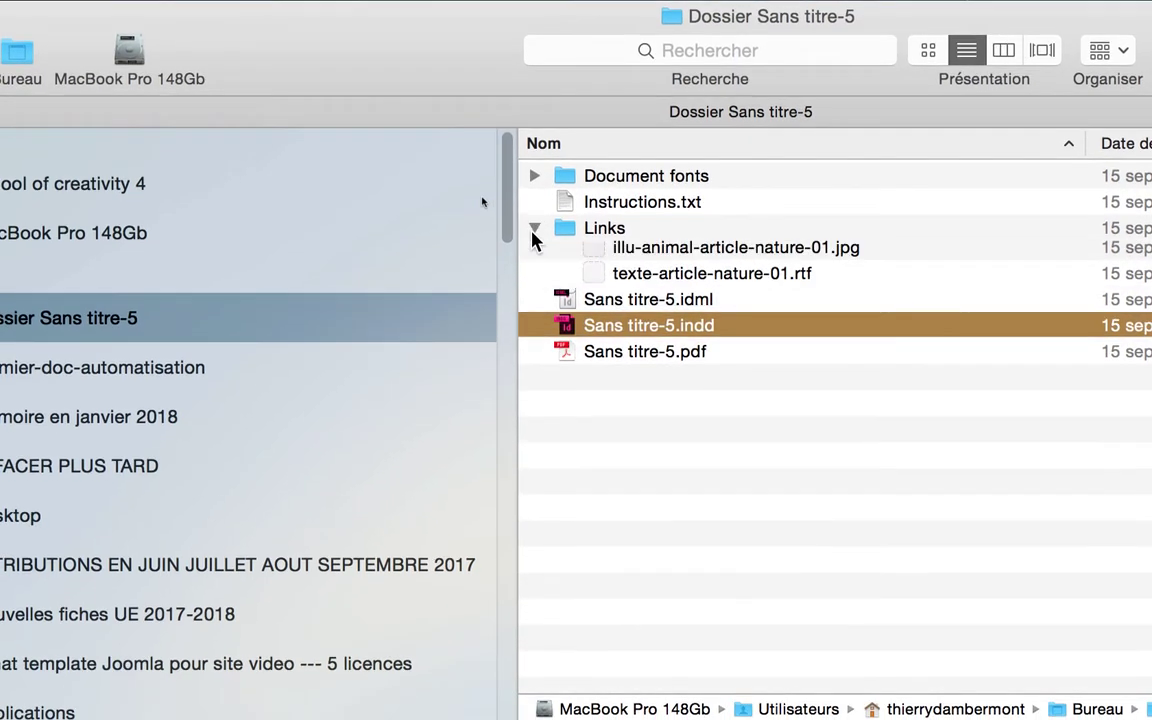
pyautogui.click(604, 231)
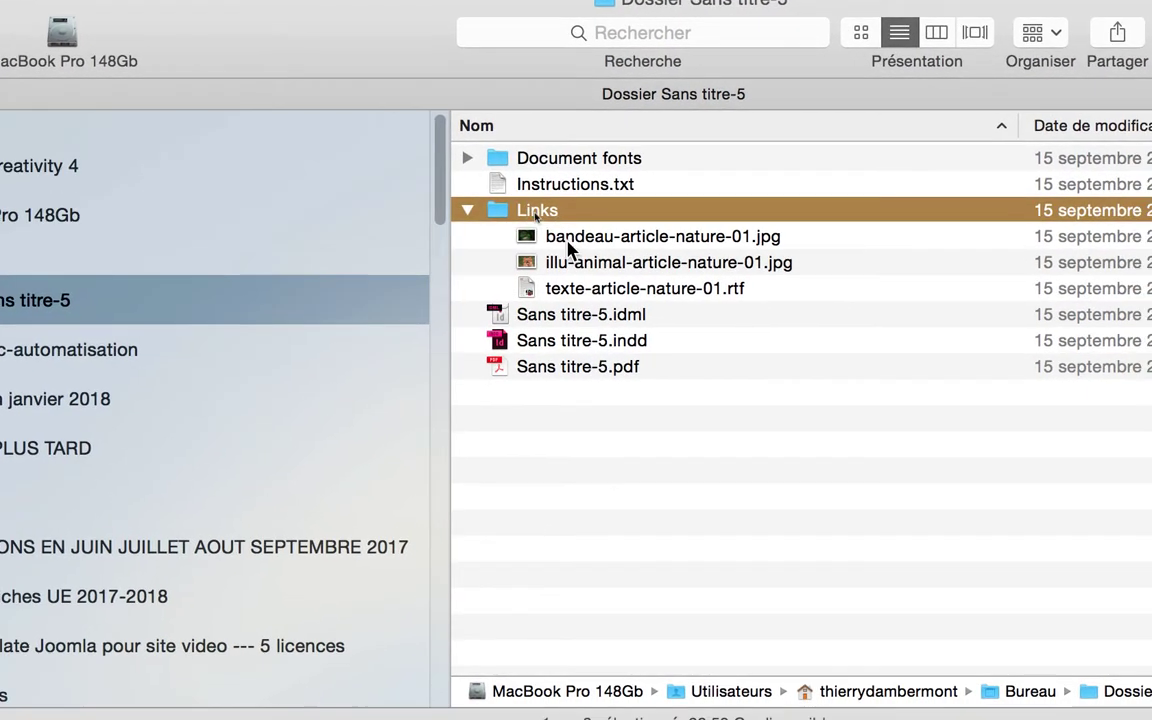
pyautogui.click(569, 239)
pyautogui.click(569, 257)
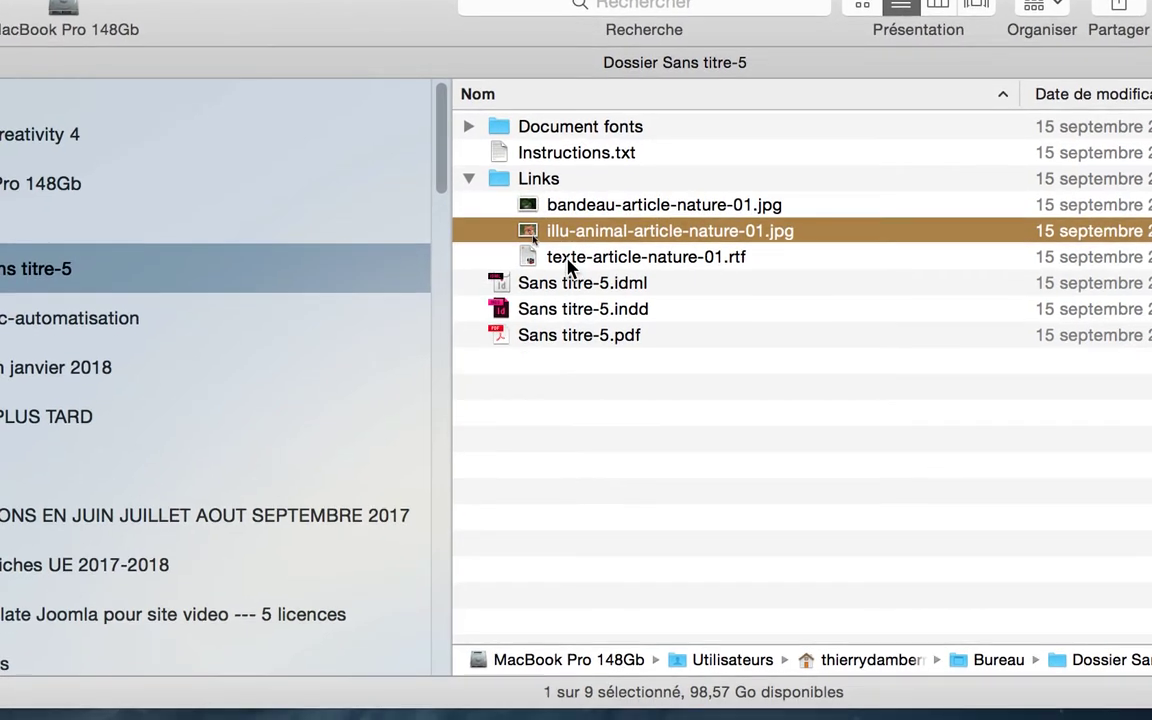
pyautogui.click(564, 285)
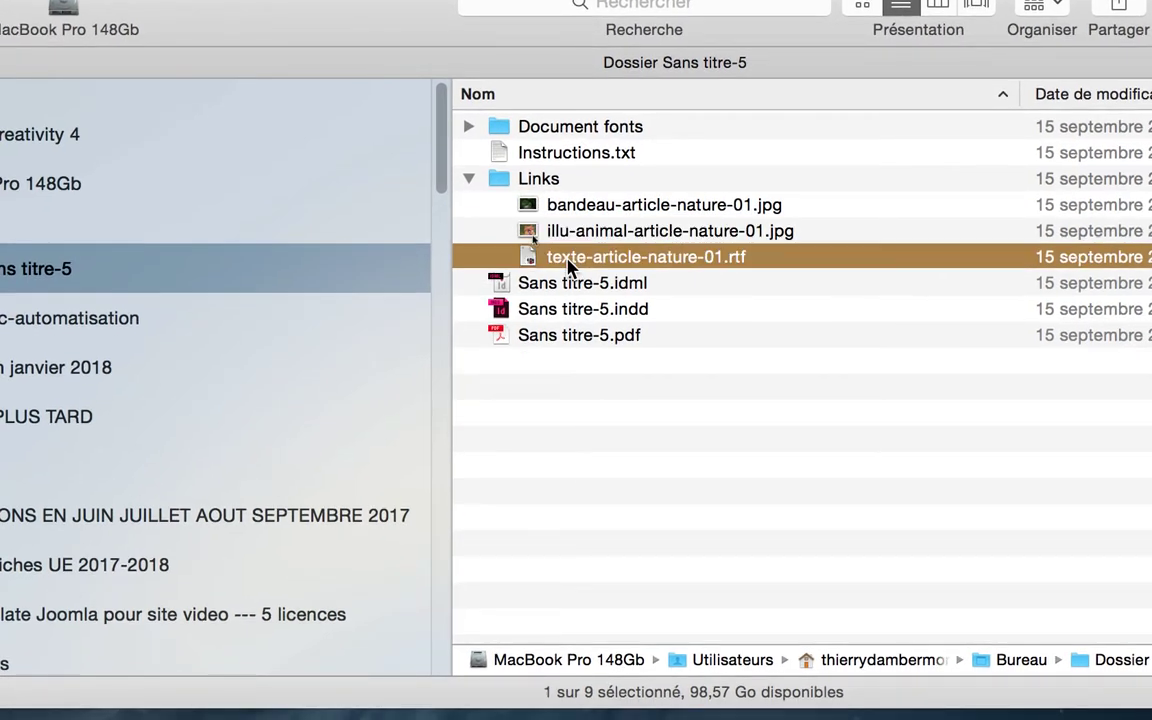